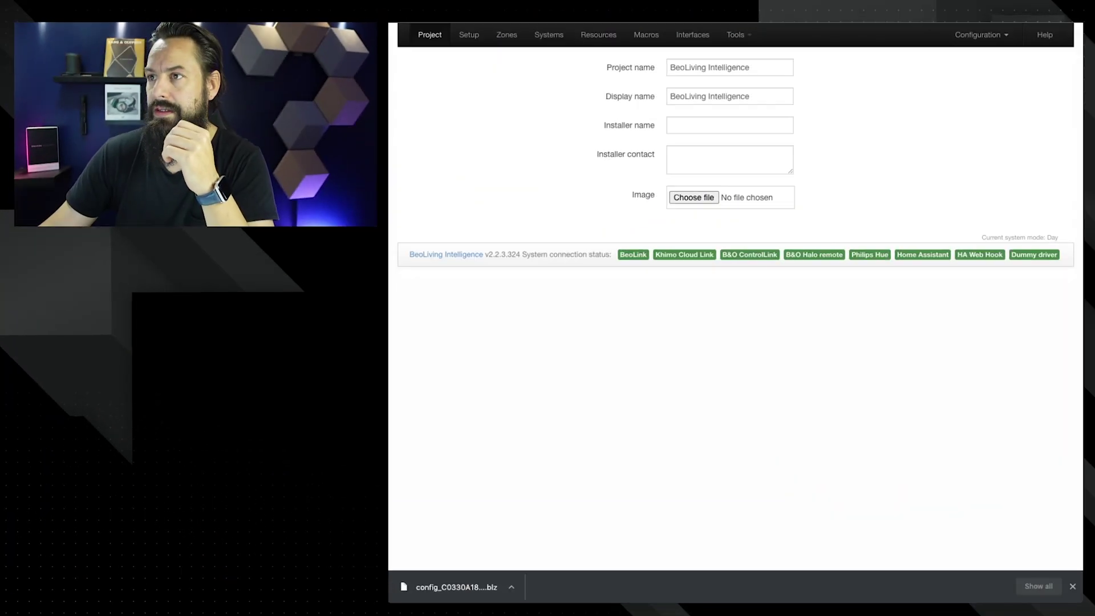
# Add the discovered Beoremote Halo (33284771) to the Kontor zone, then go to the macros list
pyautogui.click(599, 35)
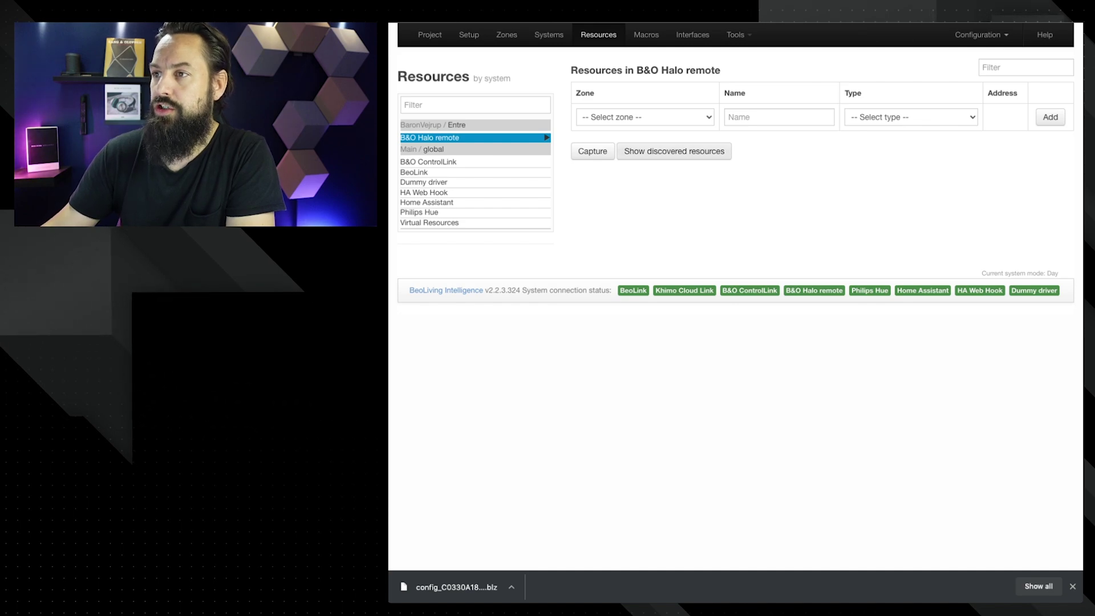
pyautogui.click(674, 152)
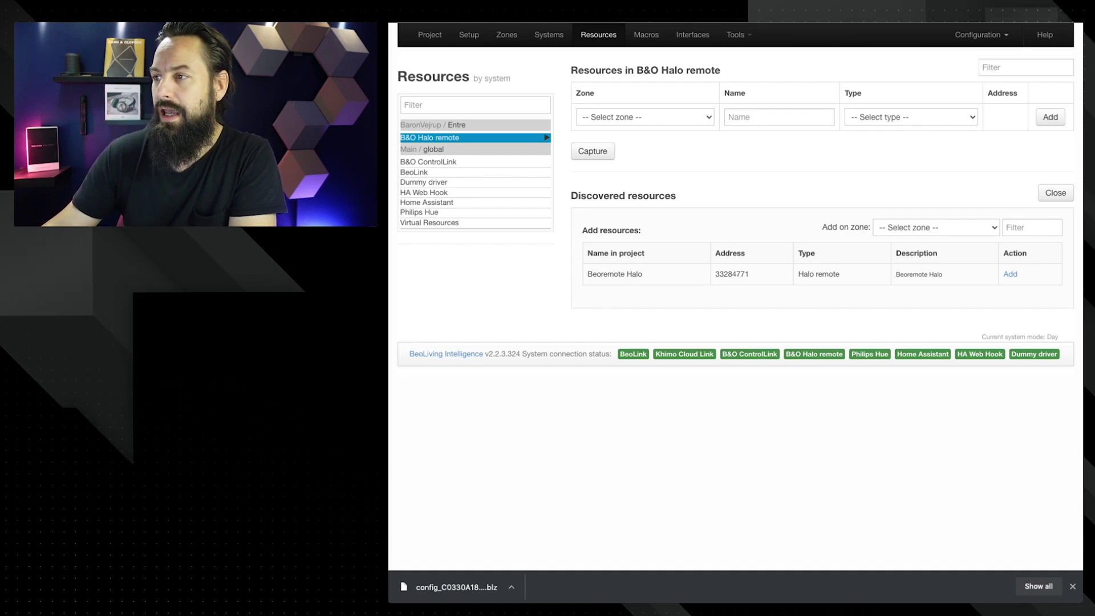
pyautogui.click(936, 227)
pyautogui.click(1010, 274)
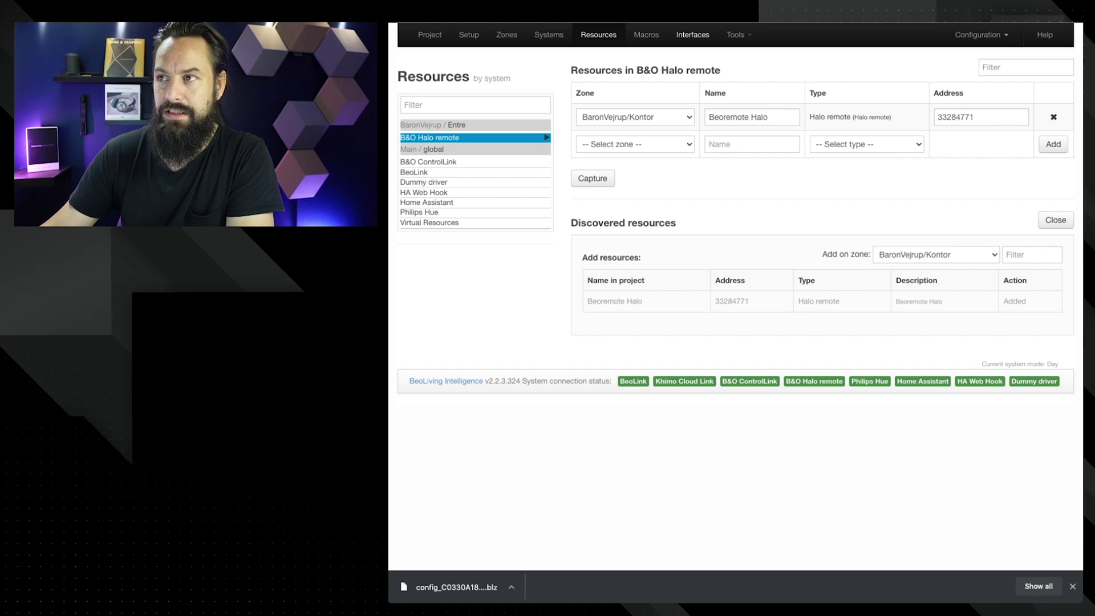
pyautogui.click(646, 35)
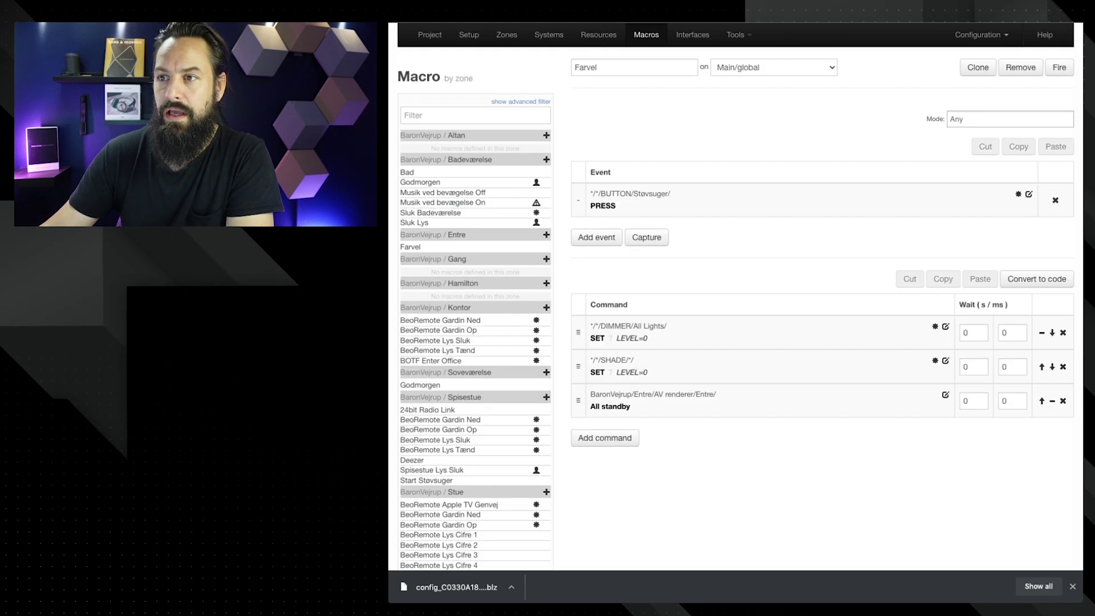
# Review the Gardin Ned, Gardin Op, Lys Sluk, Lys Tænd and BOTF Enter Office macros
pyautogui.scroll(-3, 736, 296)
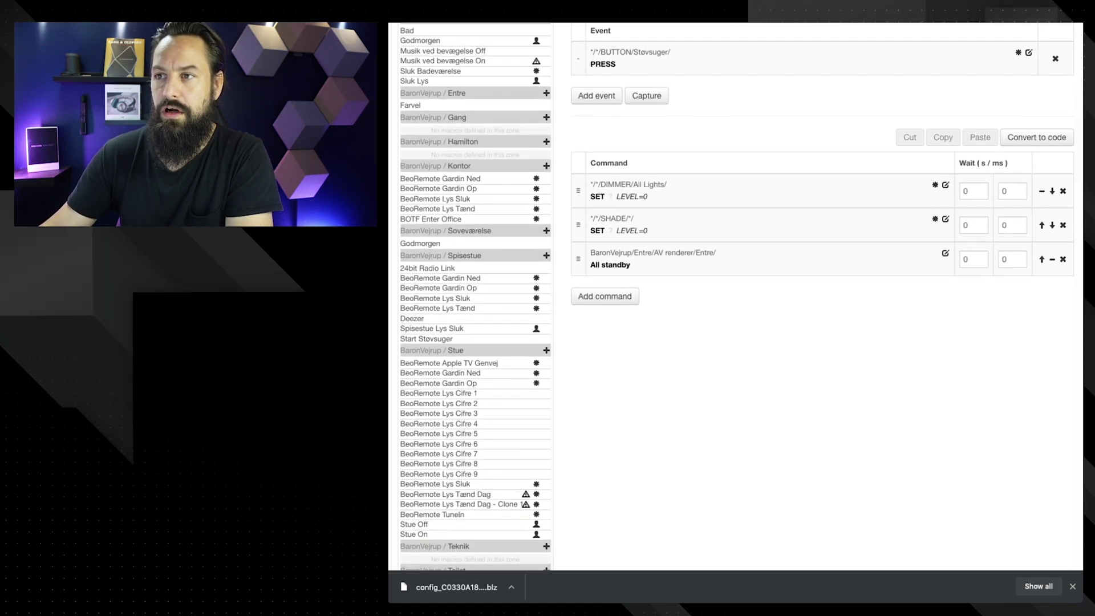
pyautogui.click(440, 178)
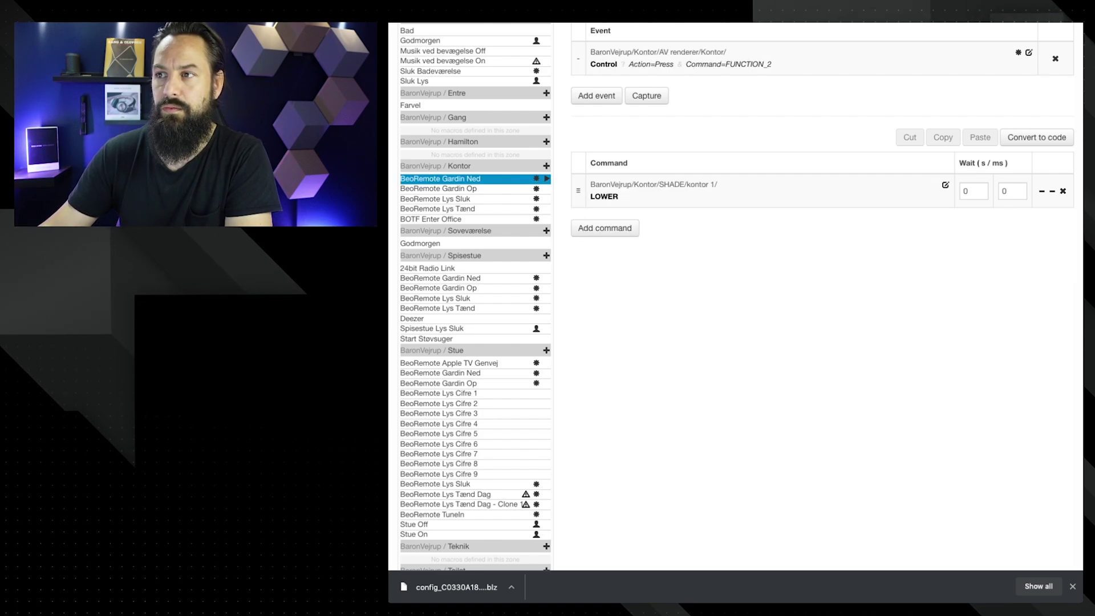
pyautogui.scroll(3, 736, 296)
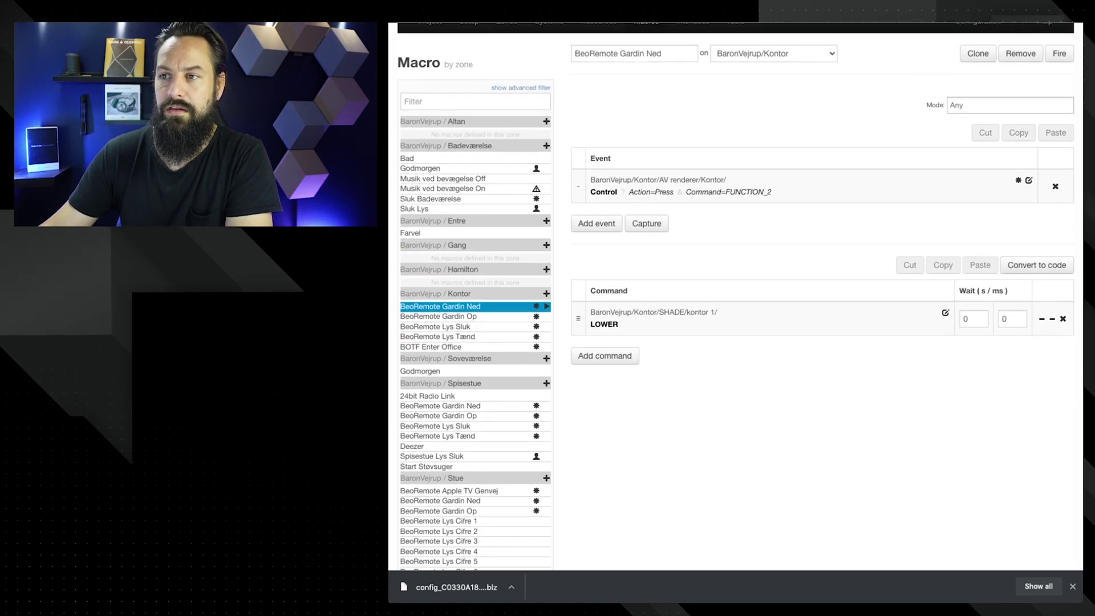
pyautogui.click(438, 316)
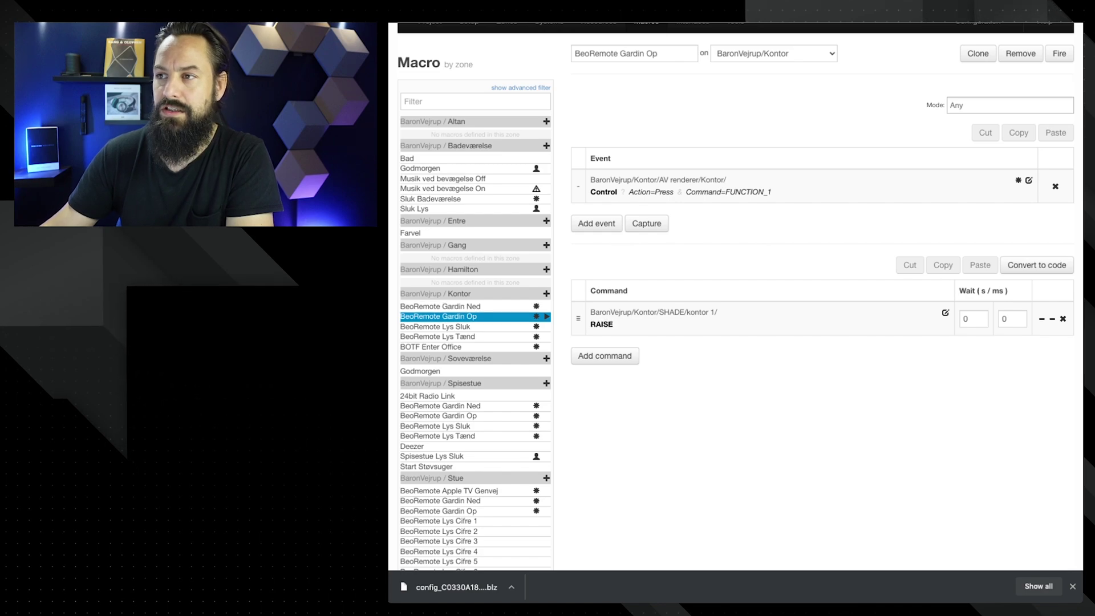
pyautogui.click(435, 327)
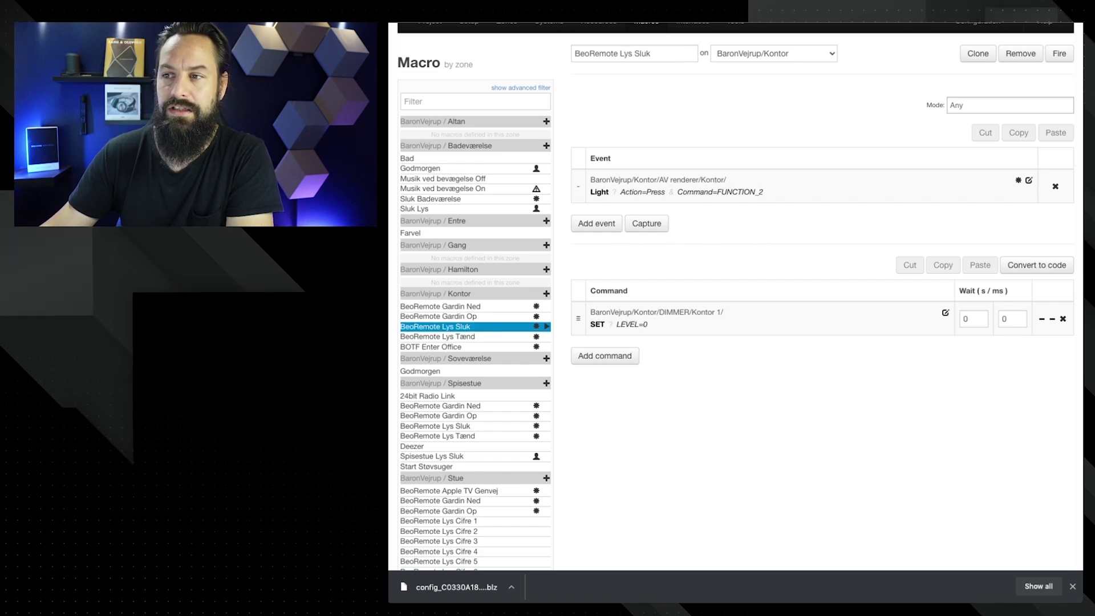
pyautogui.click(437, 337)
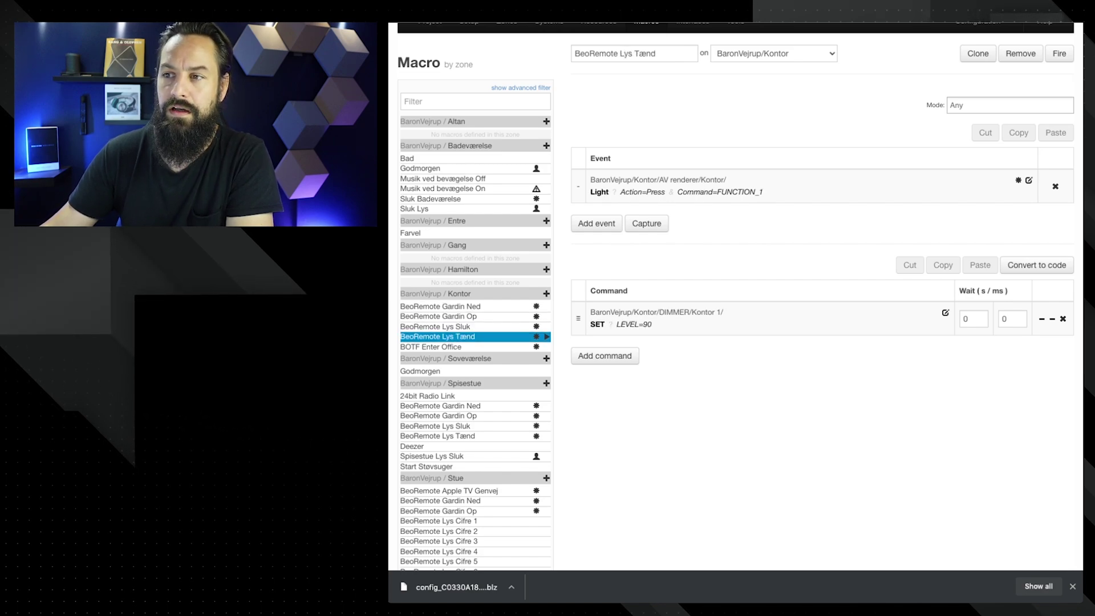
pyautogui.click(434, 346)
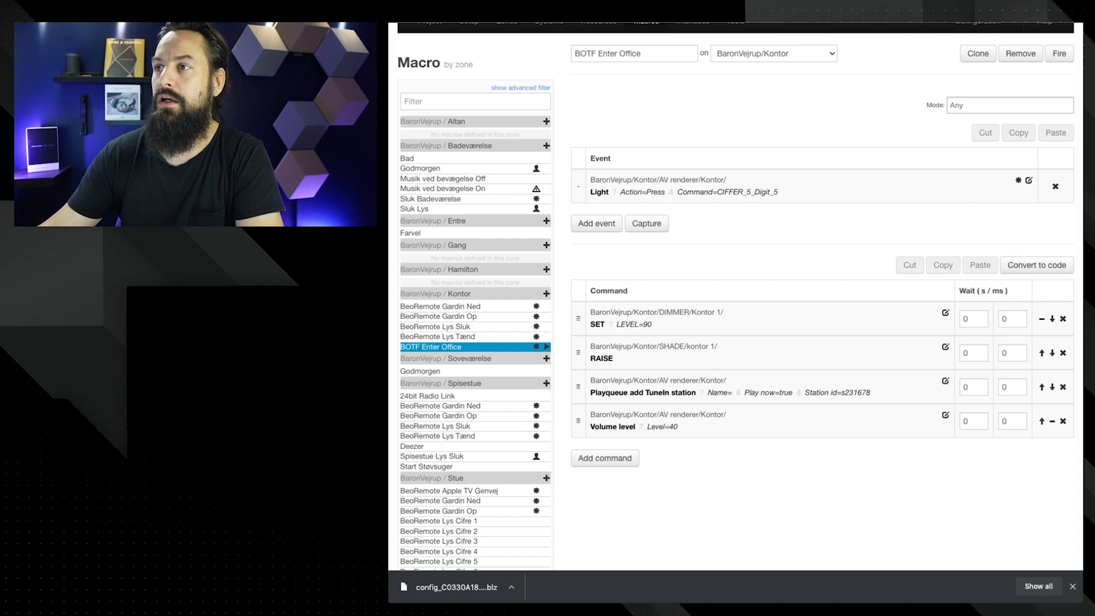
pyautogui.scroll(1, 736, 286)
# Show the Control interfaces page and look through the Halo's three automatic Kontor pages
pyautogui.click(693, 34)
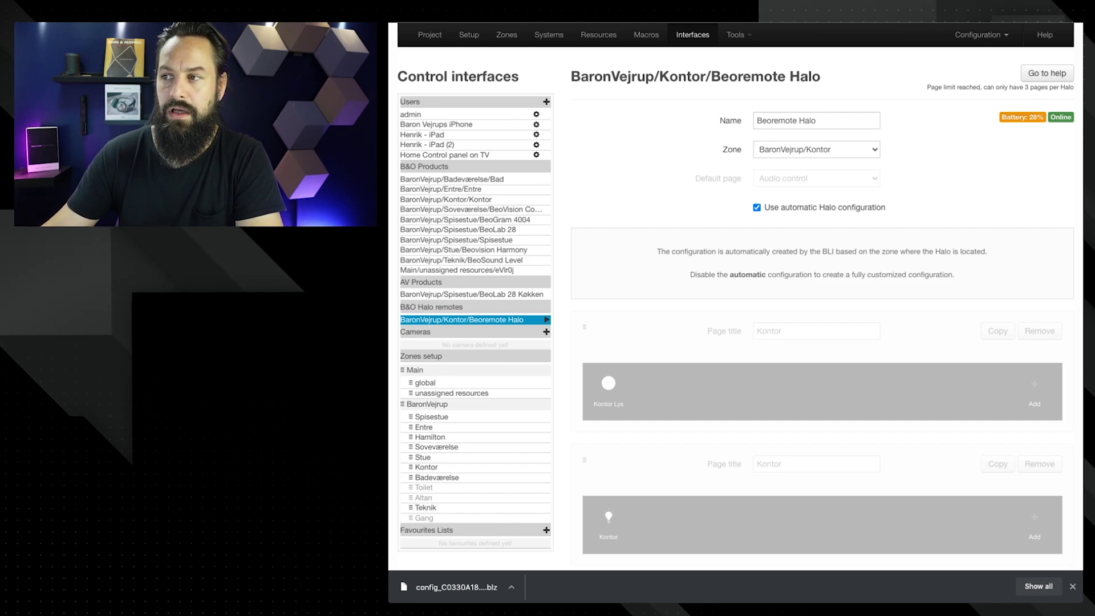
pyautogui.scroll(-3, 736, 297)
pyautogui.scroll(-1, 736, 296)
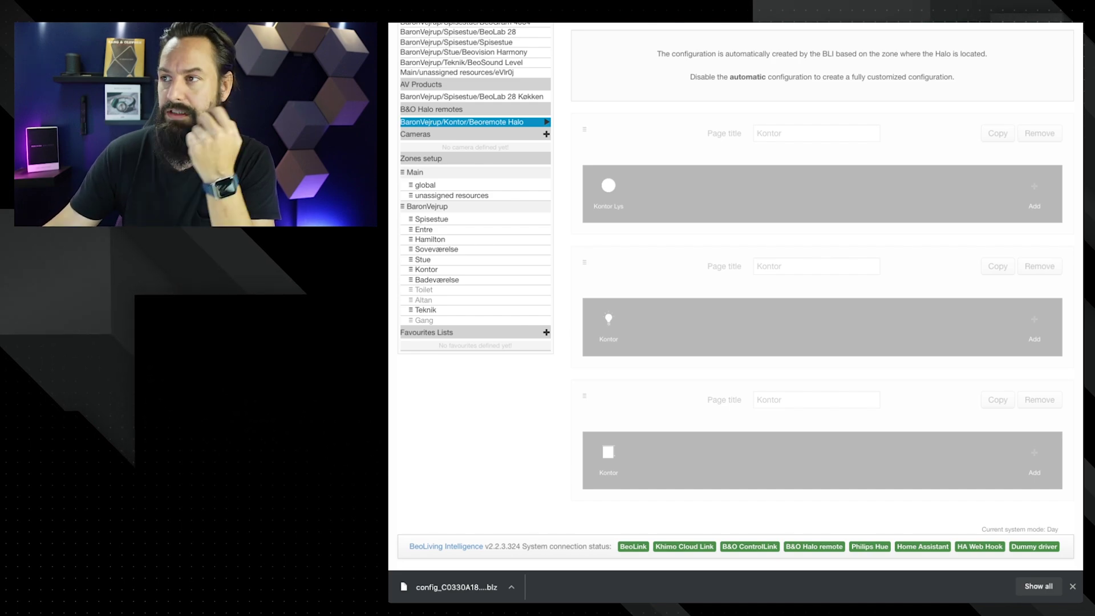
pyautogui.scroll(5, 736, 285)
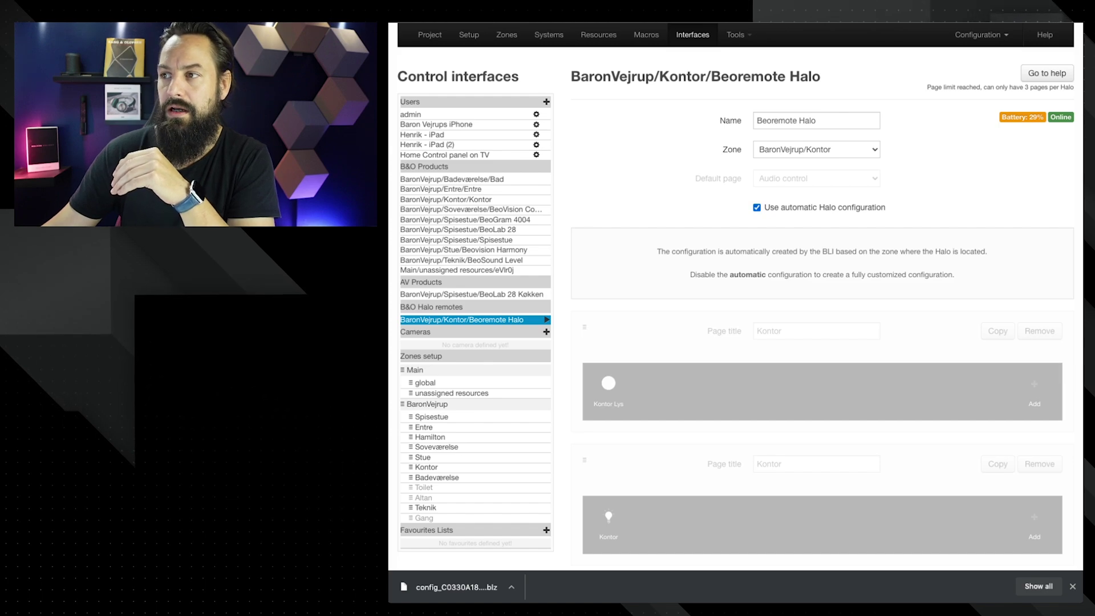
# Turn off automatic Halo configuration, remove the third and second pages, and select the Kontor Lys button
pyautogui.click(757, 208)
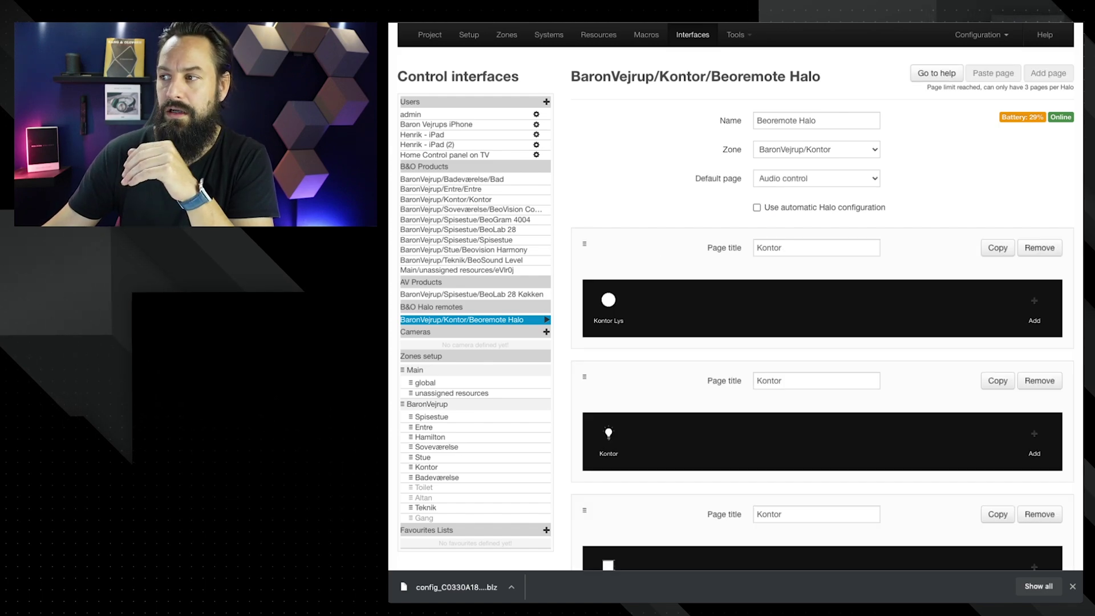
pyautogui.click(1040, 380)
pyautogui.click(1039, 381)
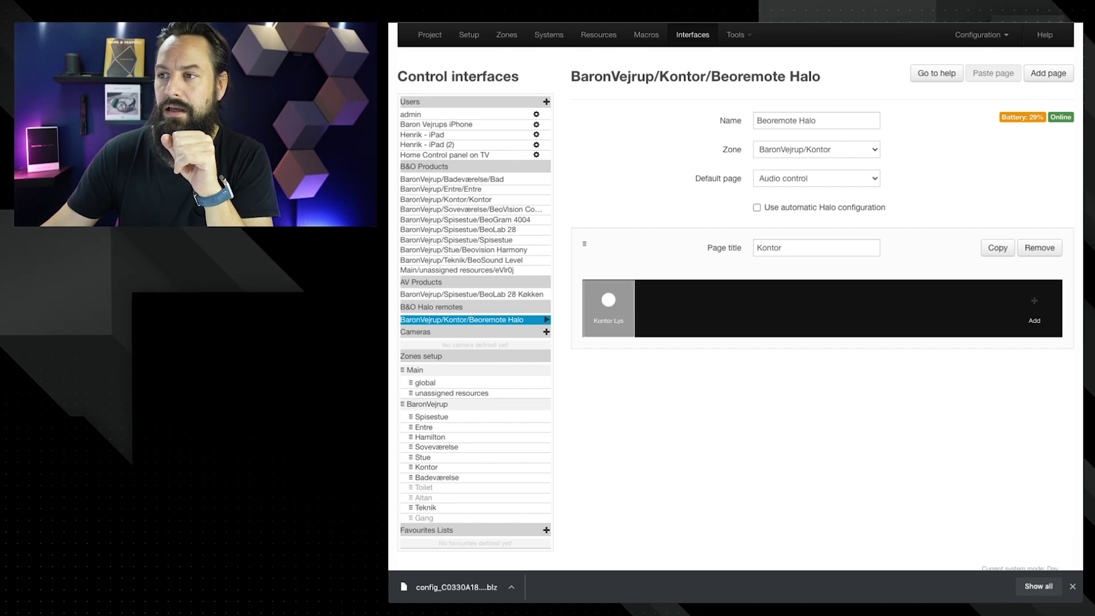
pyautogui.click(609, 308)
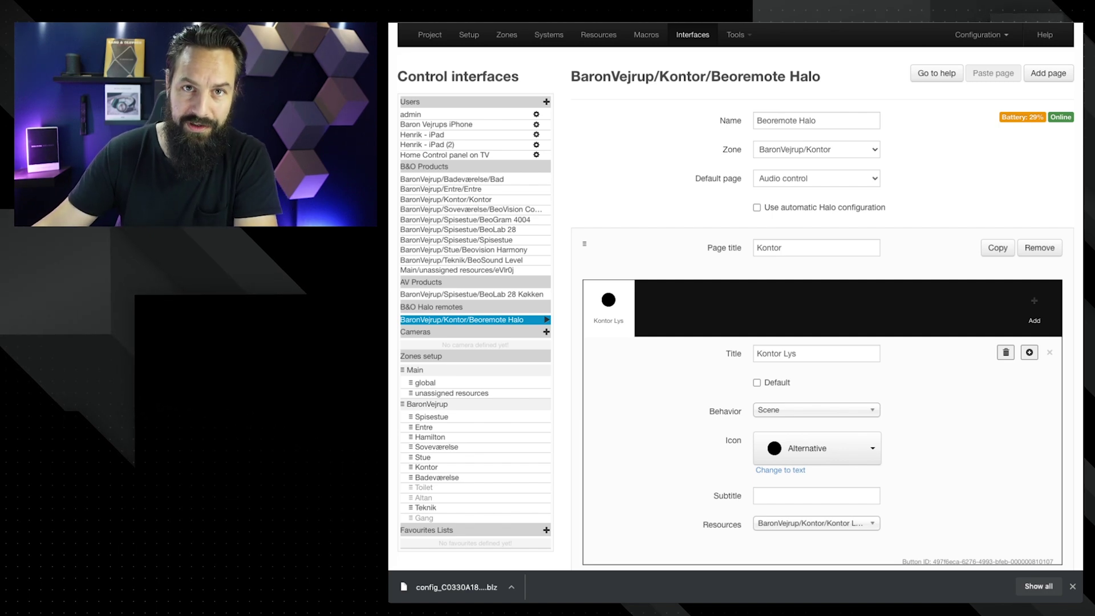
# Replace the Kontor Lys button's title with a new Light title
pyautogui.tripleClick(776, 354)
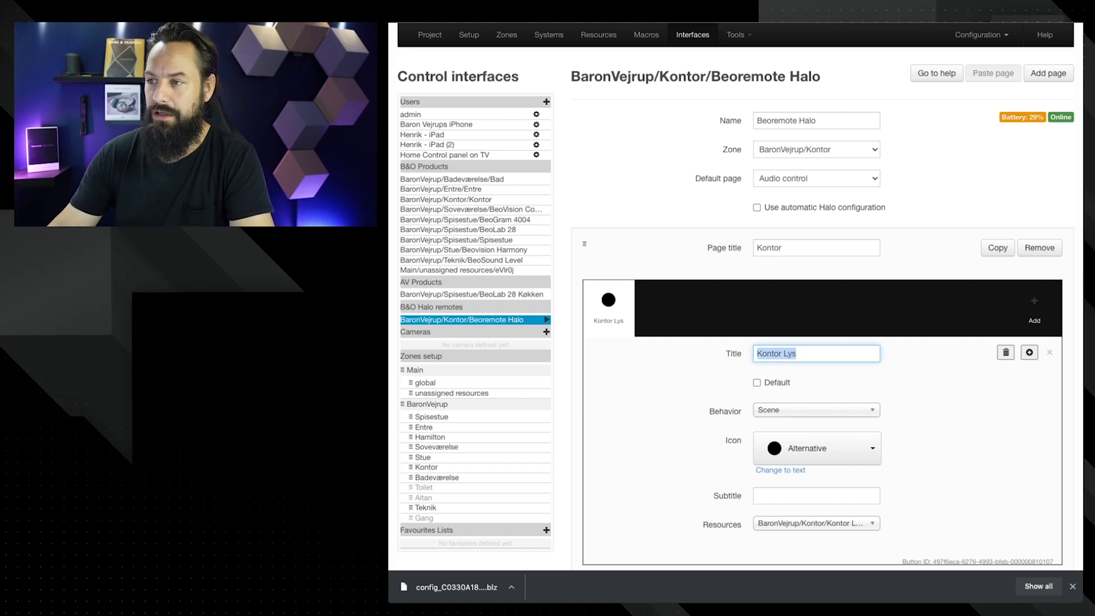
pyautogui.write('Offi')
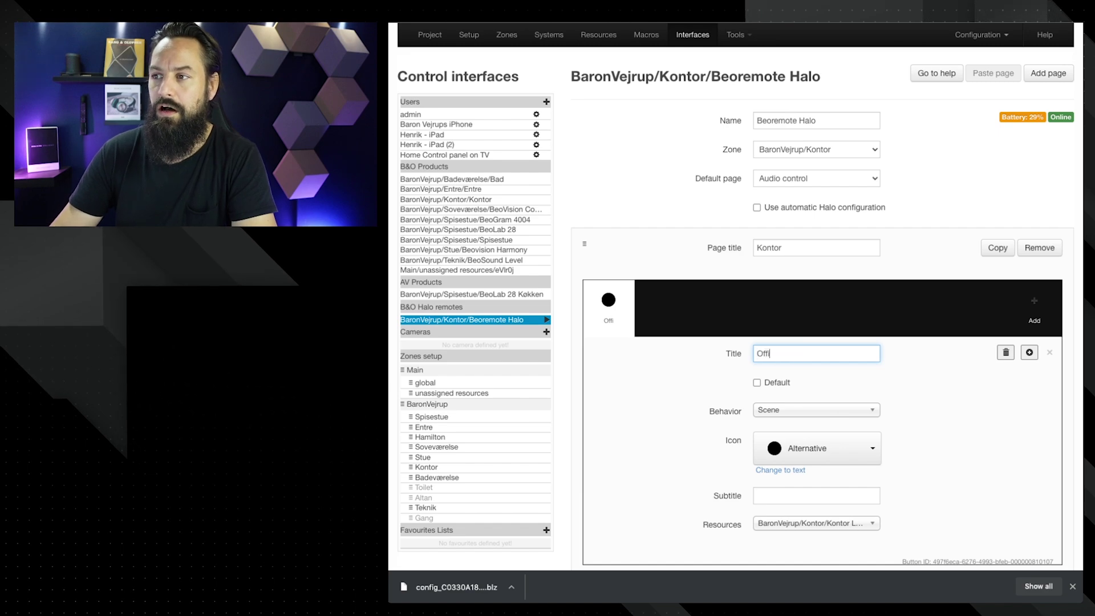
pyautogui.write('ce Light o')
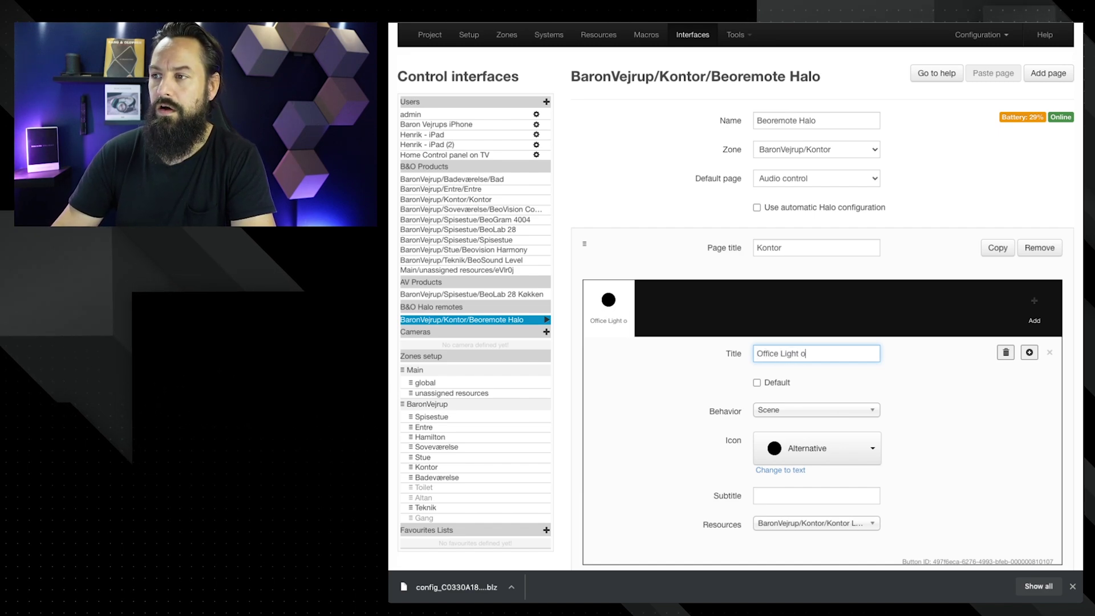
pyautogui.press('BackSpace')
pyautogui.write('OB')
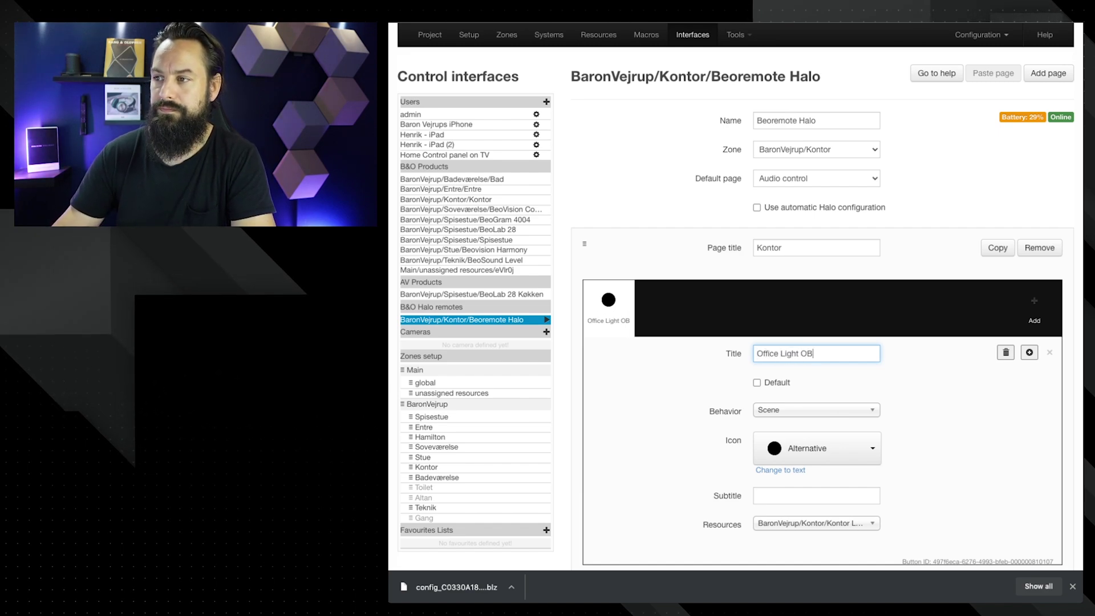
pyautogui.press('BackSpace')
pyautogui.write('n')
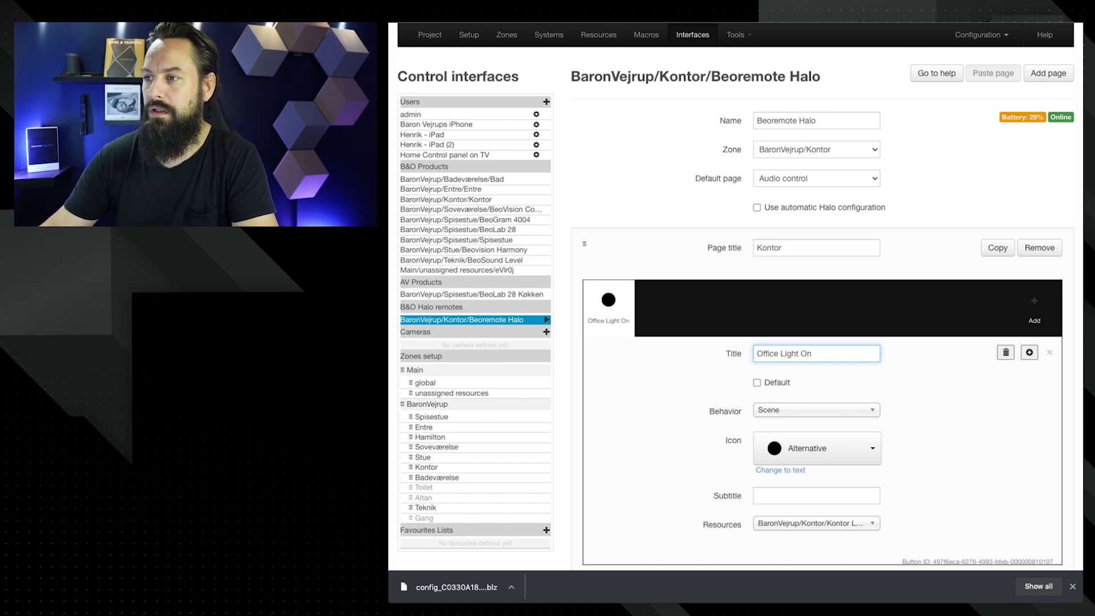
# Set the button's behaviour to Dimmer
pyautogui.scroll(-1, 742, 308)
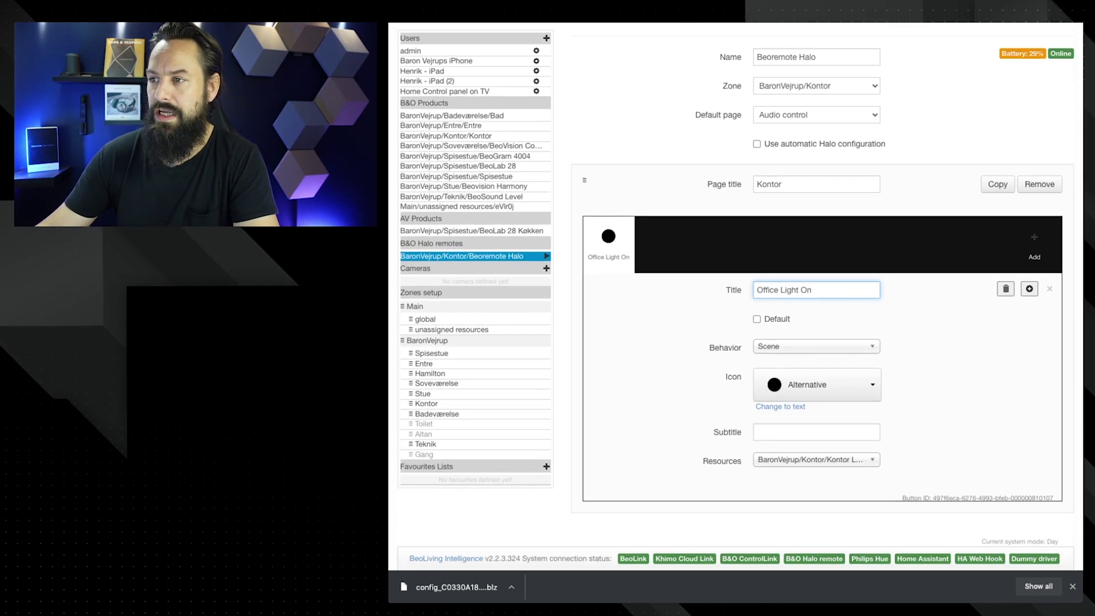
pyautogui.click(817, 346)
pyautogui.press('Up')
pyautogui.press('Up')
pyautogui.press('Down')
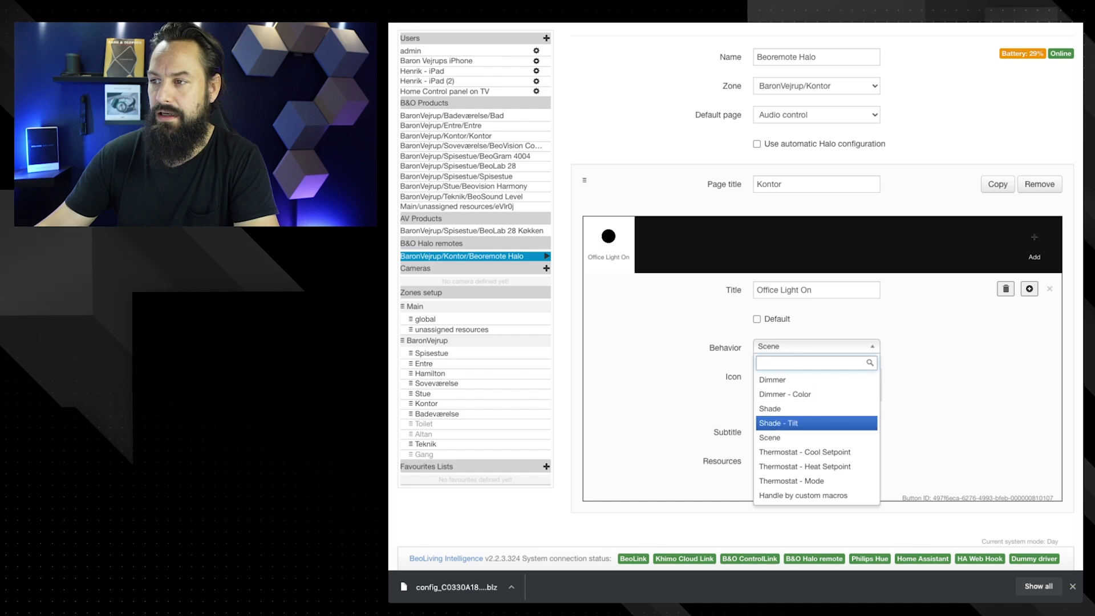
pyautogui.press('Down')
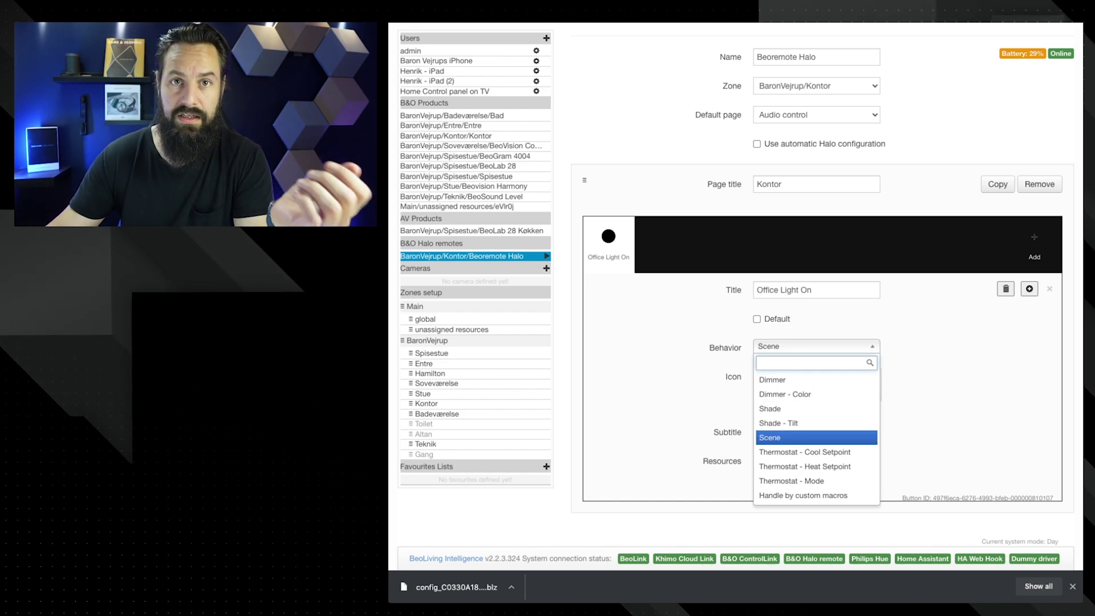
pyautogui.press('Up')
pyautogui.press('Up')
pyautogui.press('Up')
pyautogui.press('Up')
pyautogui.press('Return')
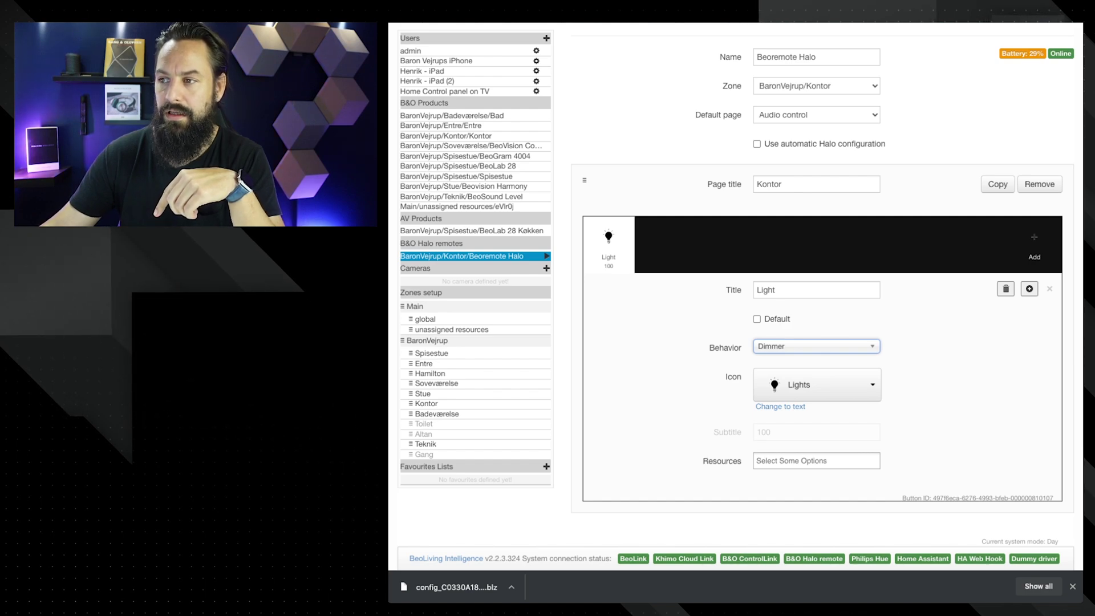
# Assign the BaronVejrup/Kontor/Kontor 1 dimmer as the button's resource
pyautogui.click(816, 461)
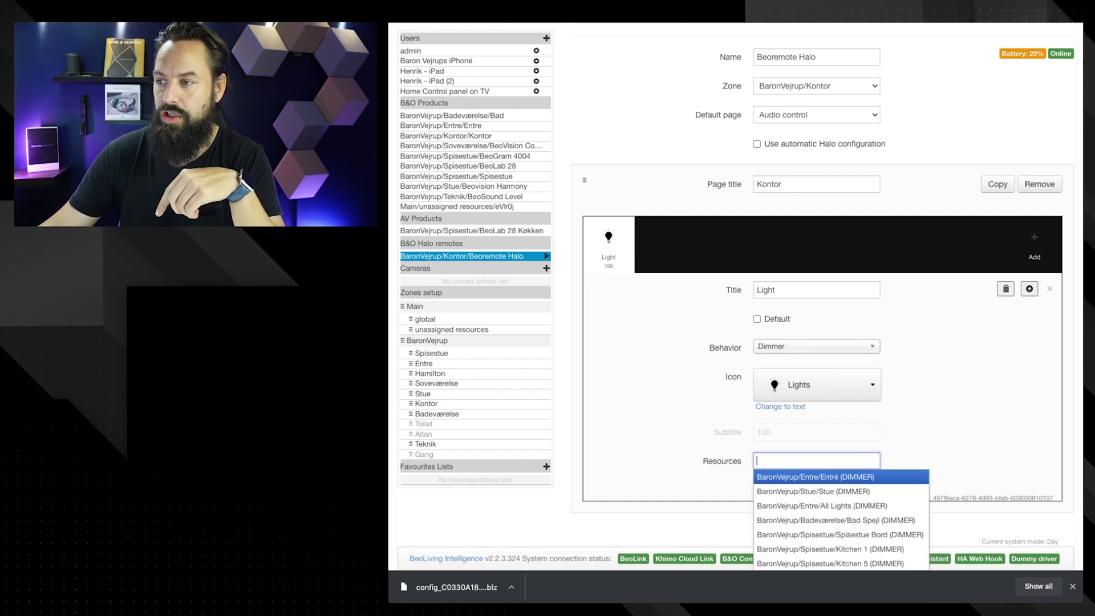
pyautogui.press('Down')
pyautogui.press('Down')
pyautogui.press('Up')
pyautogui.press('Up')
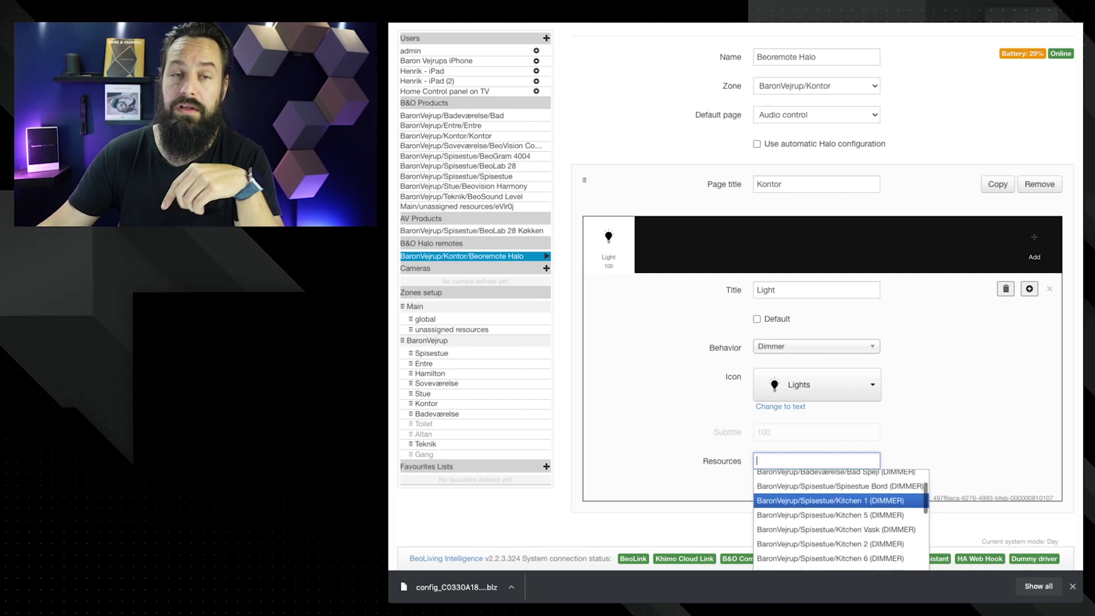
pyautogui.press('Down')
pyautogui.press('Down')
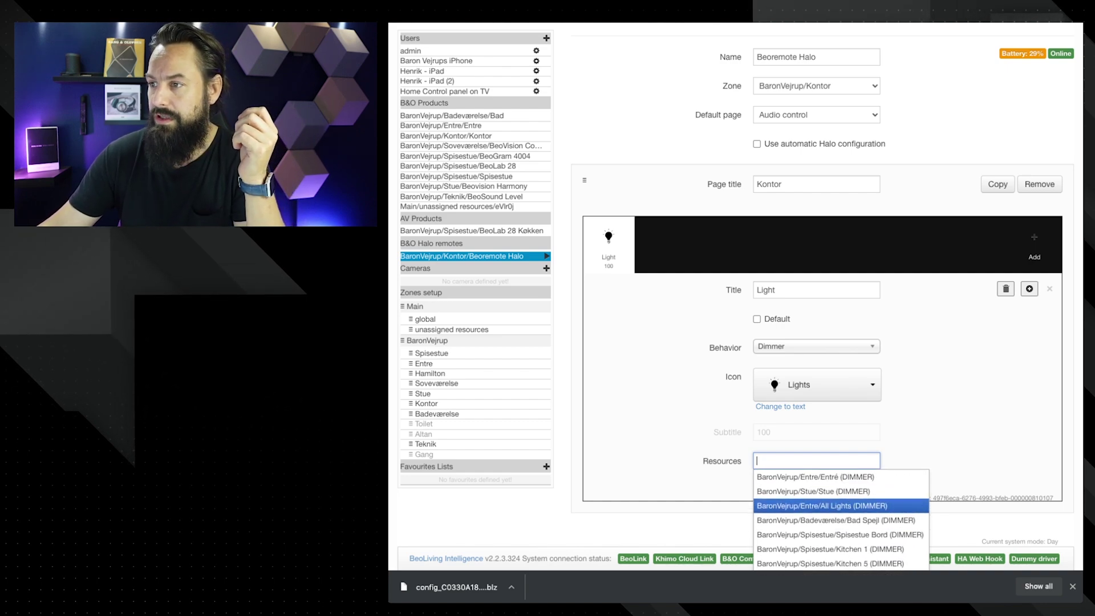
pyautogui.scroll(-5, 841, 506)
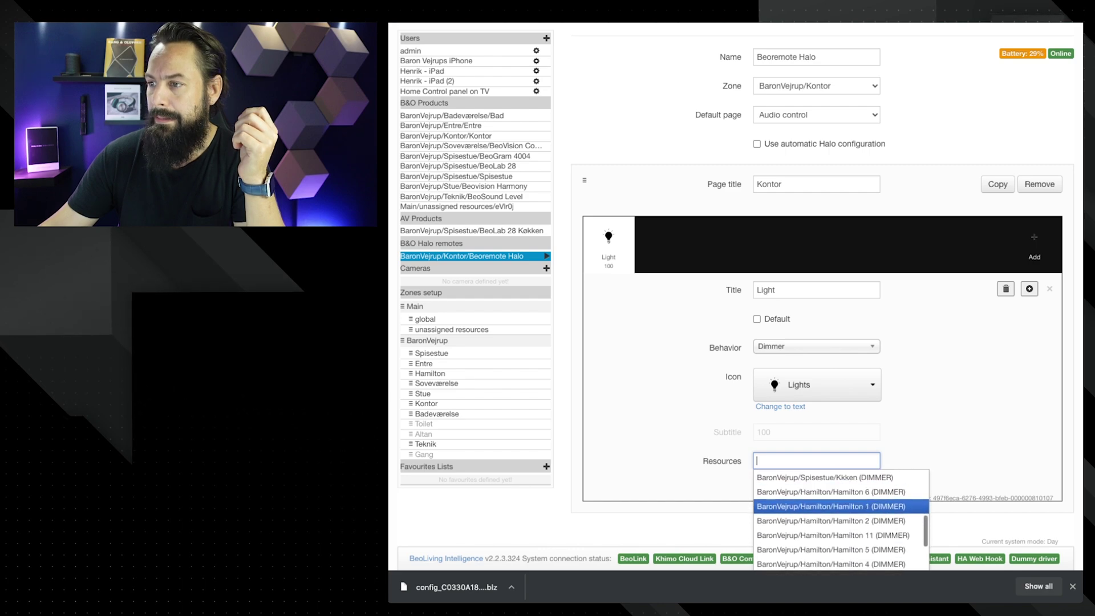
pyautogui.scroll(-5, 841, 506)
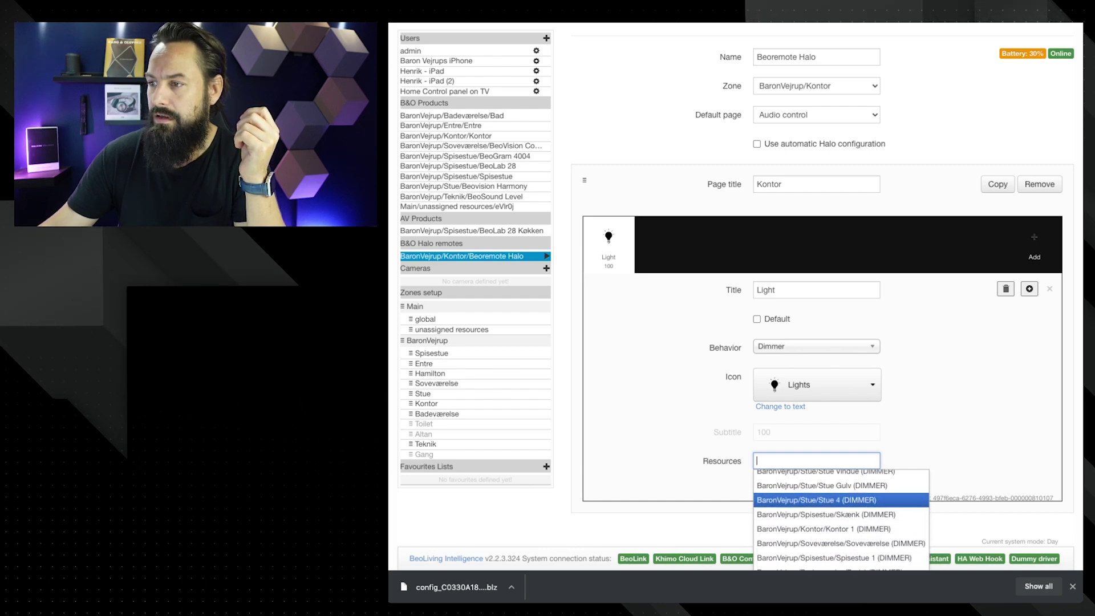
pyautogui.press('Down')
pyautogui.press('Down')
pyautogui.press('Return')
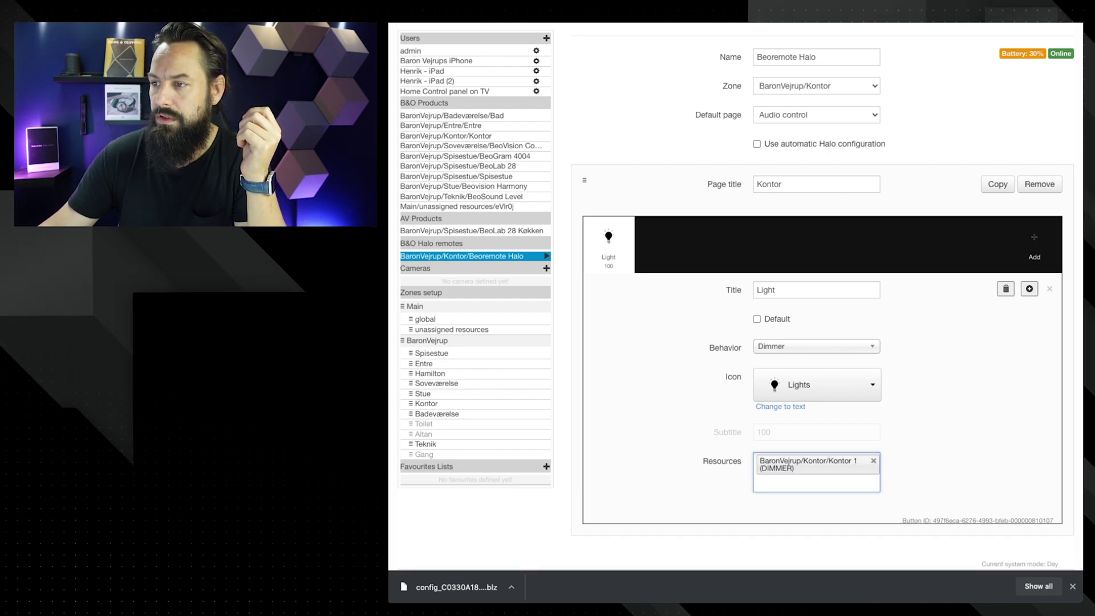
pyautogui.press('Down')
pyautogui.press('Down')
pyautogui.press('Down')
pyautogui.scroll(-5, 841, 532)
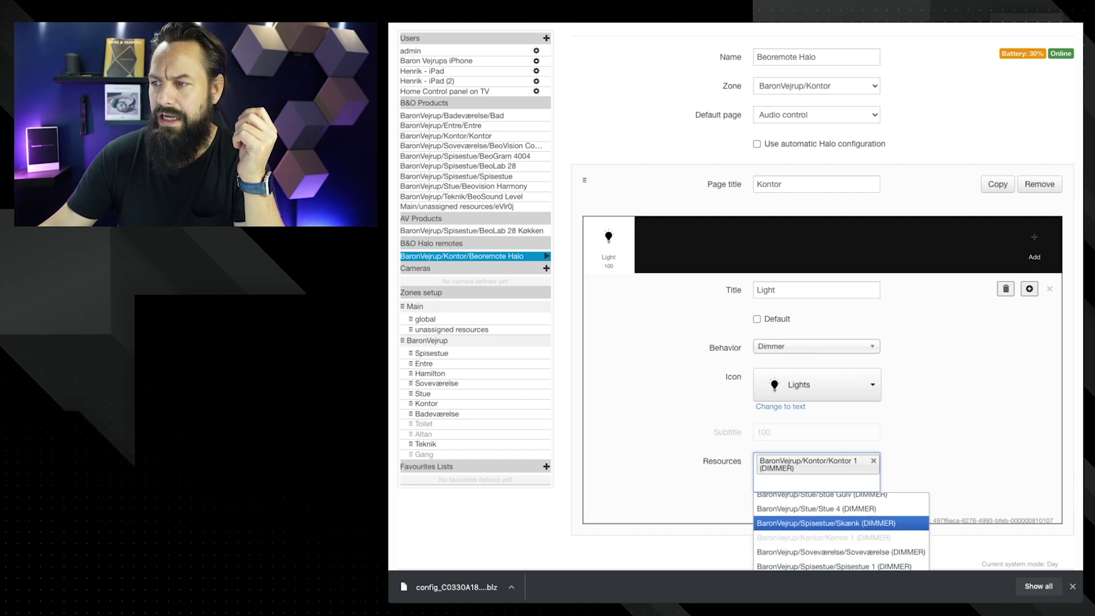
pyautogui.press('Escape')
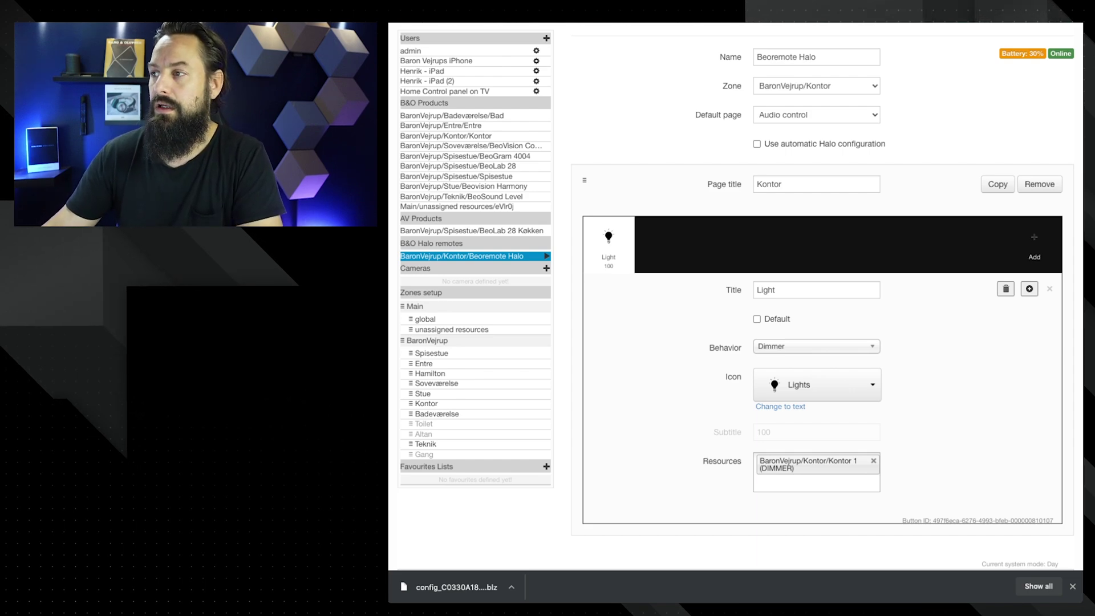
# Add a second button to the page and title it 'Thermostat'
pyautogui.click(1035, 243)
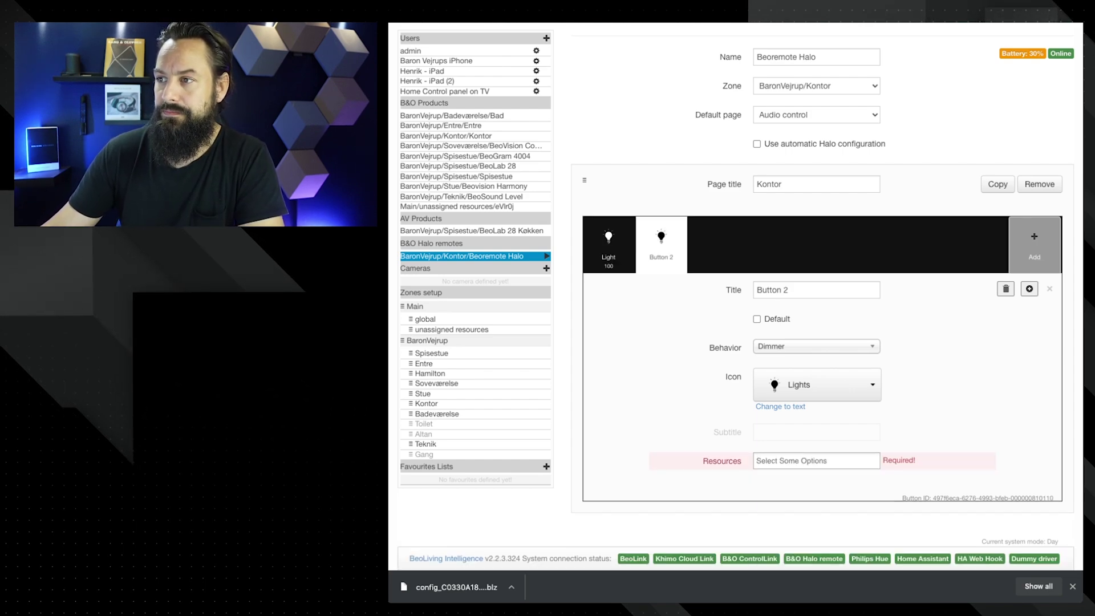
pyautogui.doubleClick(785, 290)
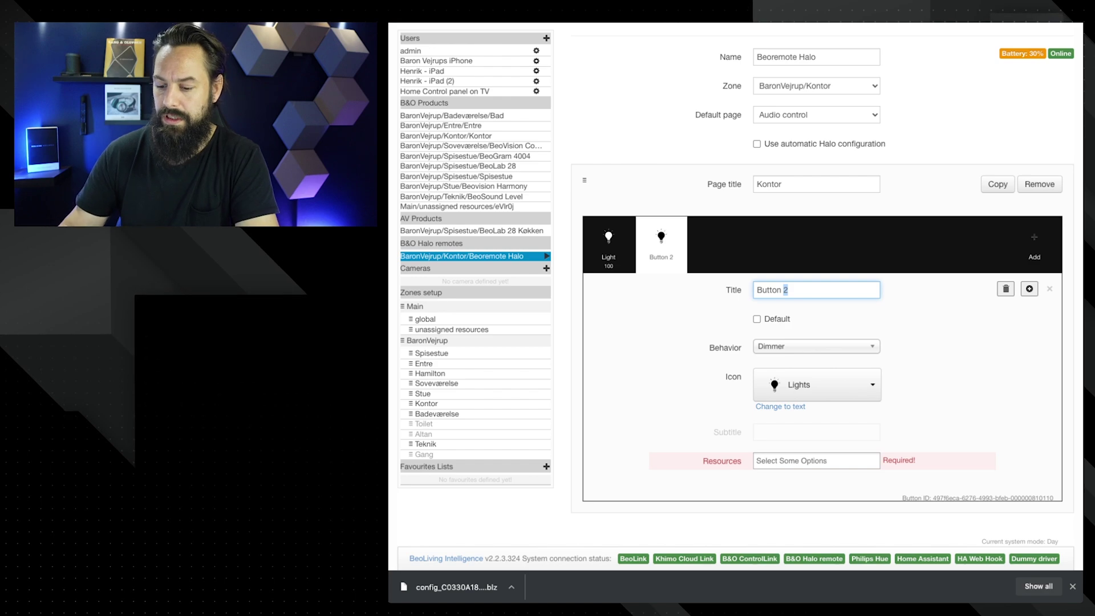
pyautogui.hotkey('ctrl', 'a')
pyautogui.write('Ther')
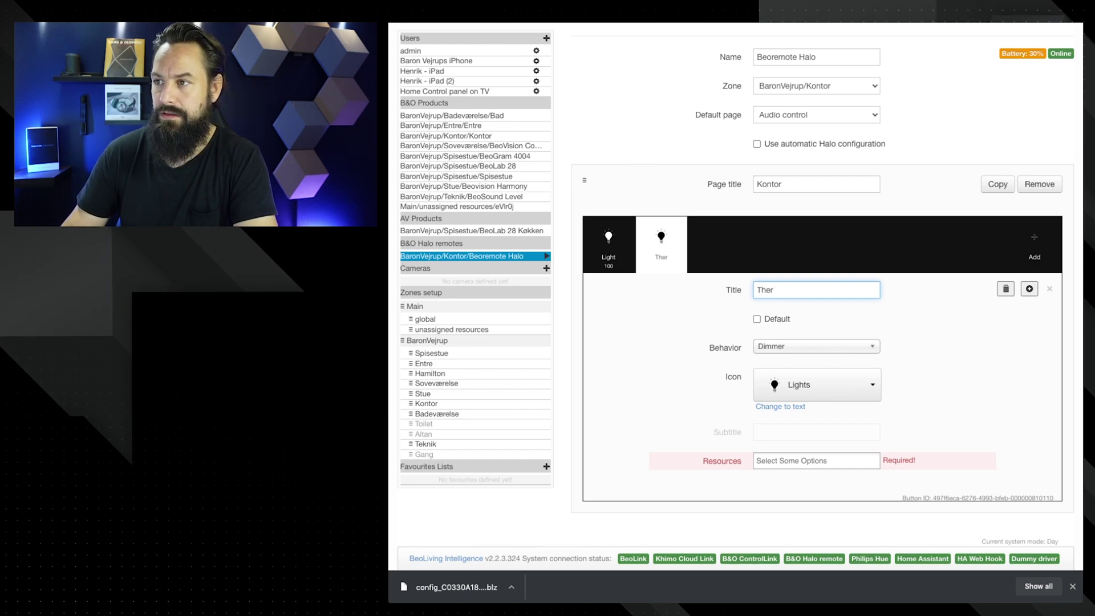
pyautogui.write('mostat')
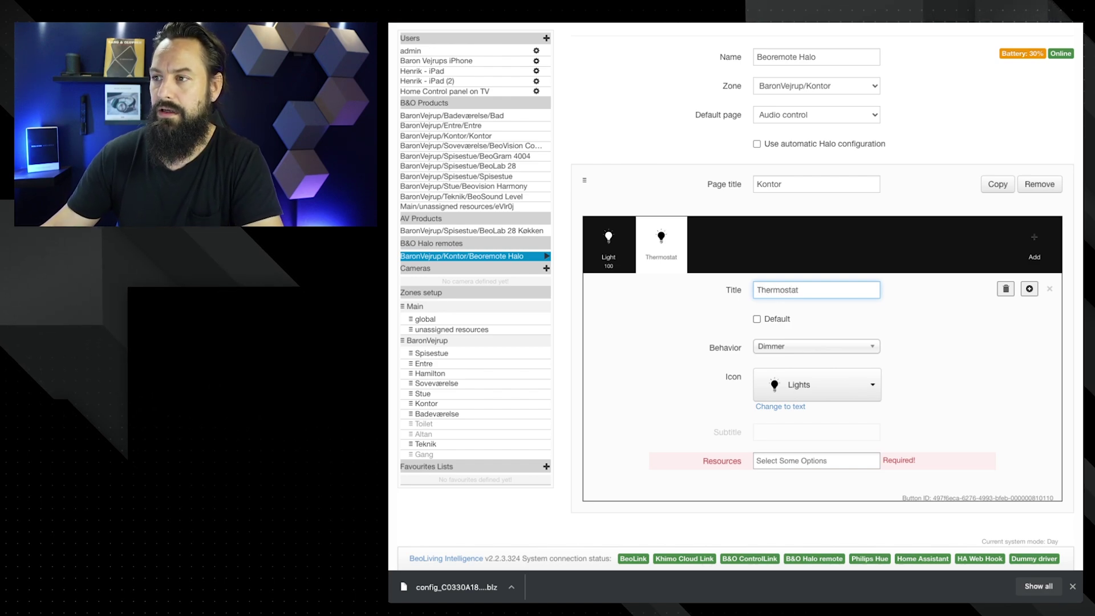
# Make it a Thermostat - Heat Setpoint button controlling the Kontor Thermostat
pyautogui.click(816, 347)
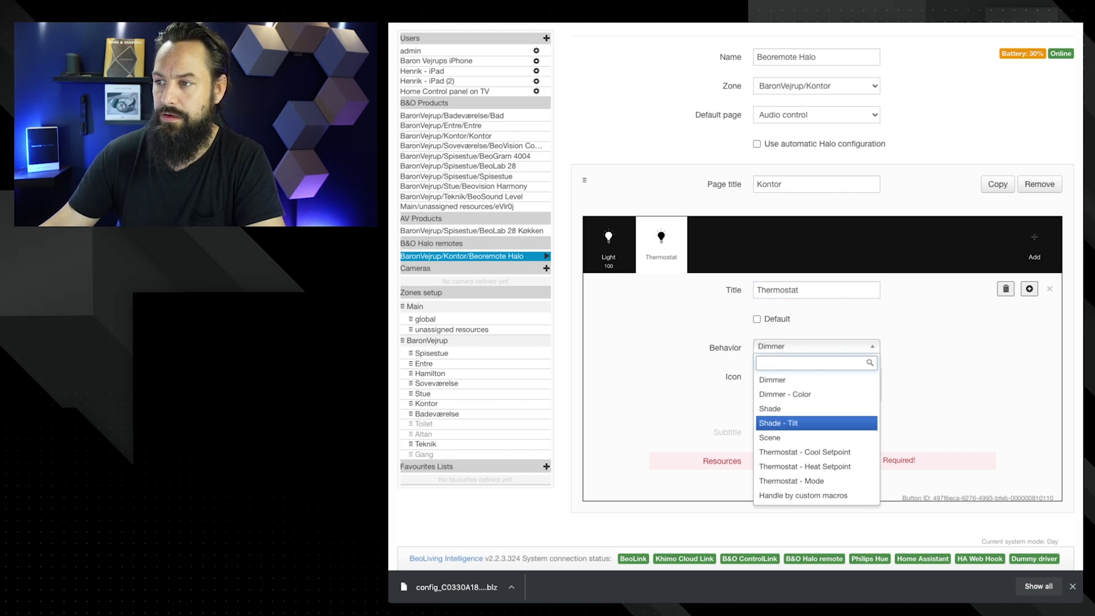
pyautogui.press('Down')
pyautogui.press('Down')
pyautogui.press('Down')
pyautogui.press('Return')
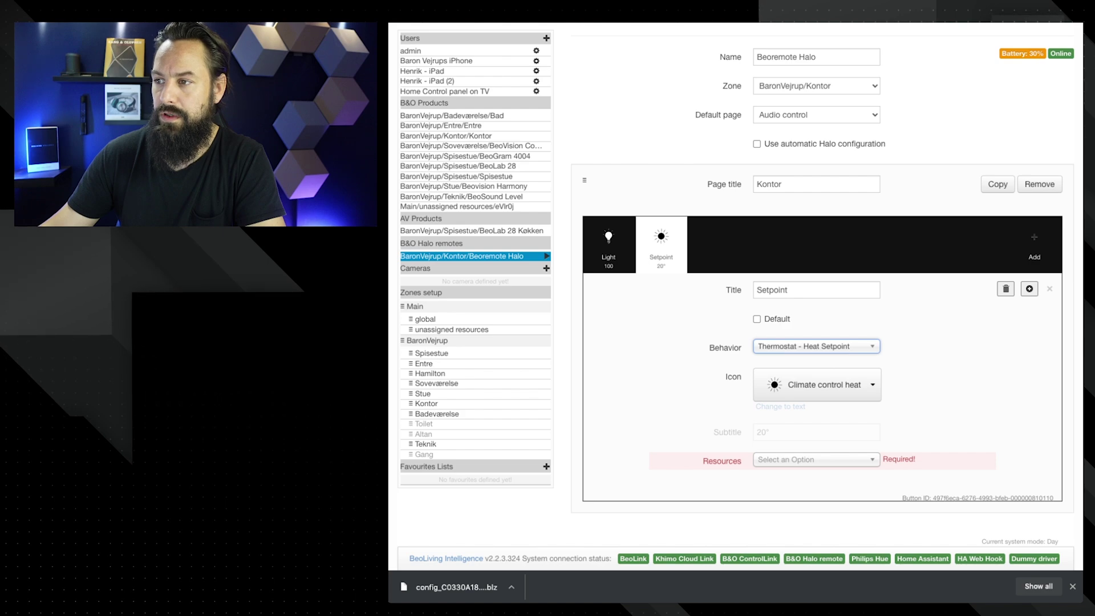
pyautogui.press('Tab')
pyautogui.press('Return')
pyautogui.press('Down')
pyautogui.press('Down')
pyautogui.press('Down')
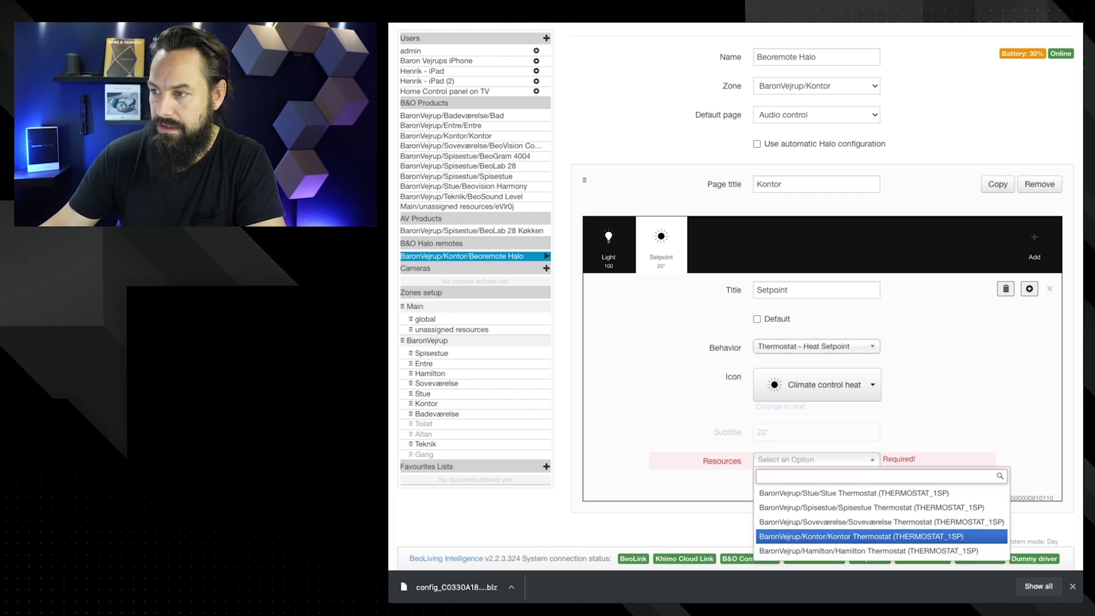
pyautogui.press('Return')
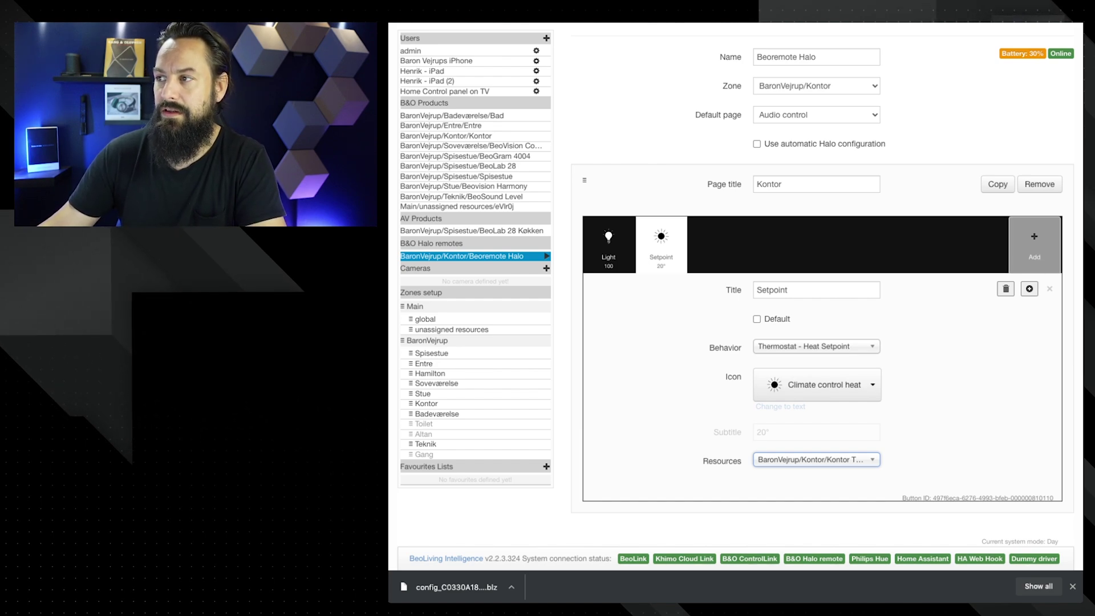
# Add a third button titled 'Office Shade'
pyautogui.click(1035, 245)
pyautogui.doubleClick(786, 289)
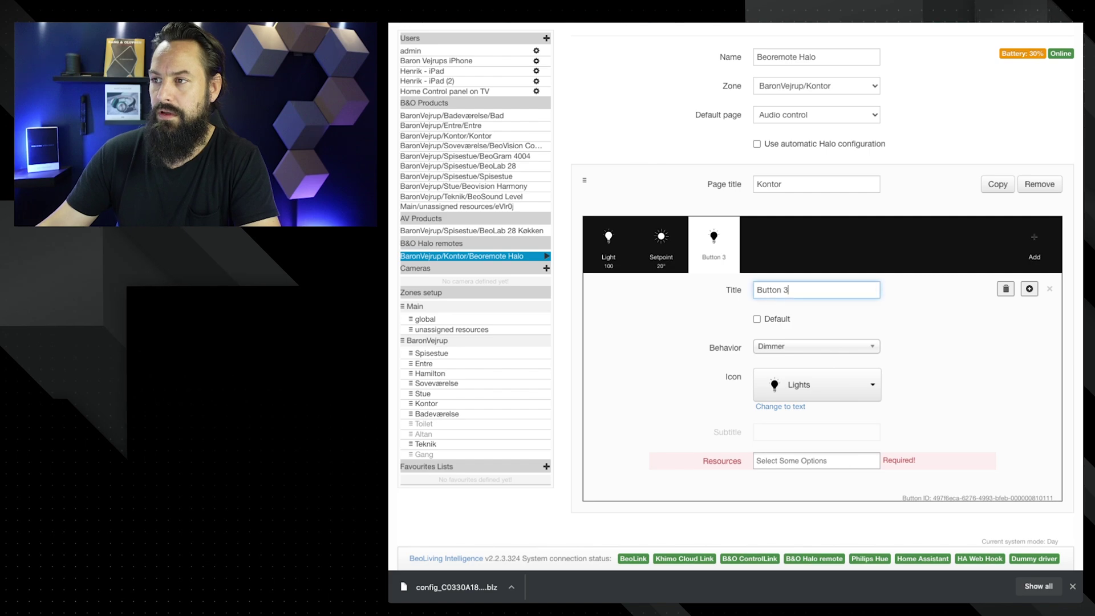
pyautogui.hotkey('ctrl', 'a')
pyautogui.write('Offic')
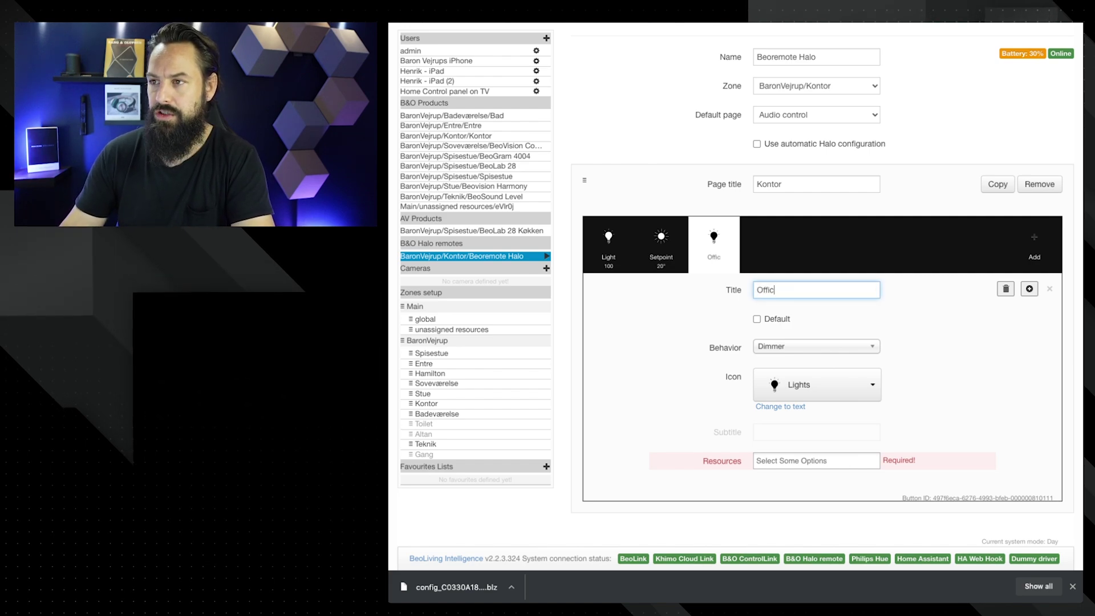
pyautogui.write('e Shade')
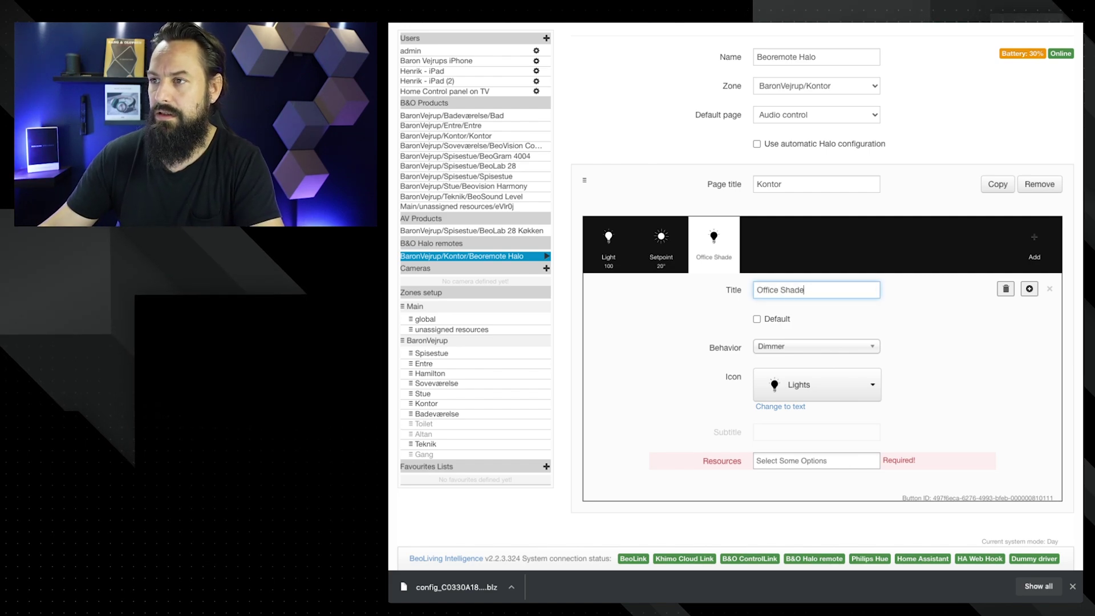
# Rename the Light button to 'Office Light'
pyautogui.click(609, 245)
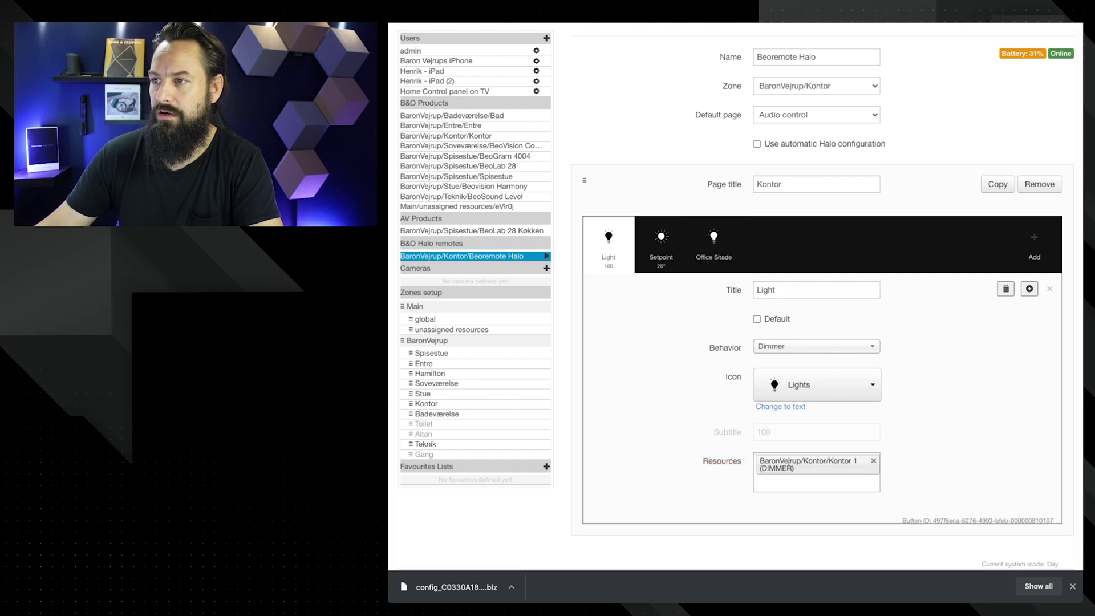
pyautogui.click(757, 290)
pyautogui.write('Office')
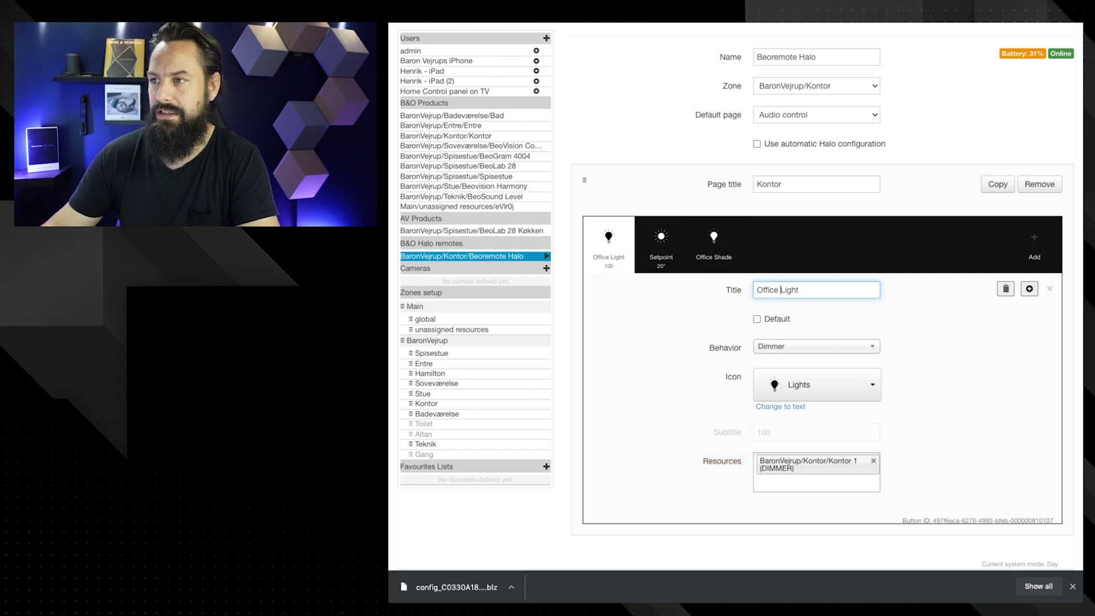
# Give the Office Shade button Shade behaviour and the Shades icon
pyautogui.click(714, 245)
pyautogui.click(816, 346)
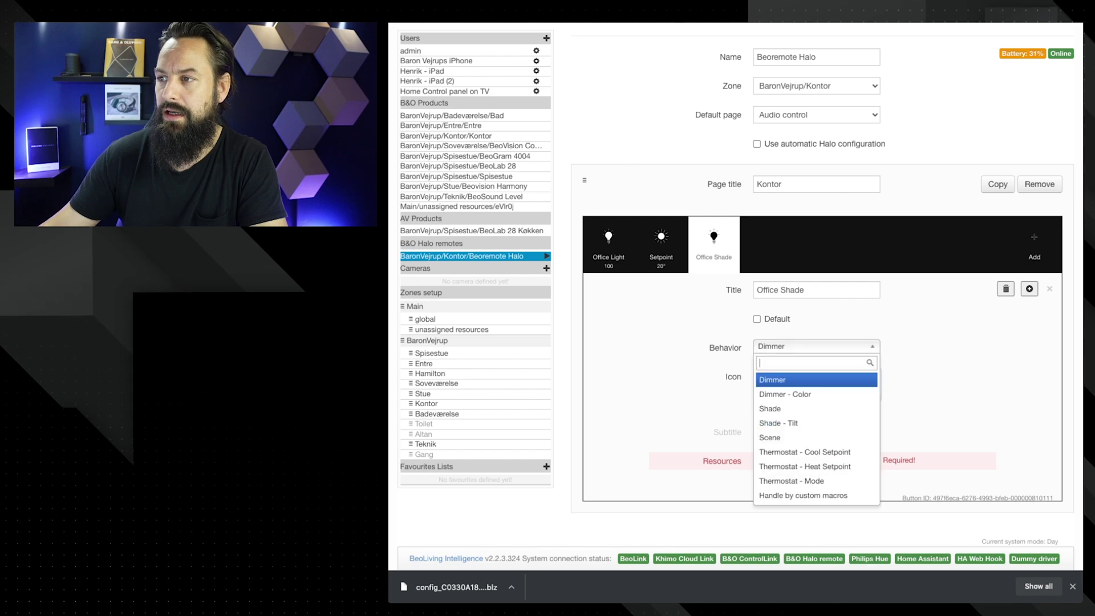
pyautogui.press('Down')
pyautogui.press('Down')
pyautogui.press('Return')
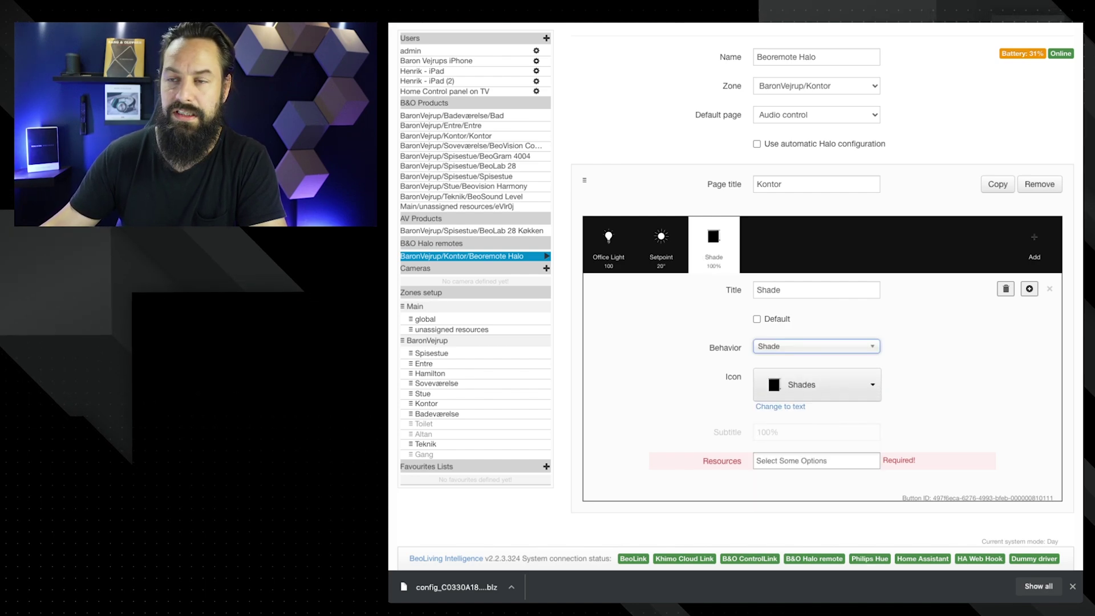
pyautogui.press('Tab')
pyautogui.press('Down')
pyautogui.scroll(-2, 815, 451)
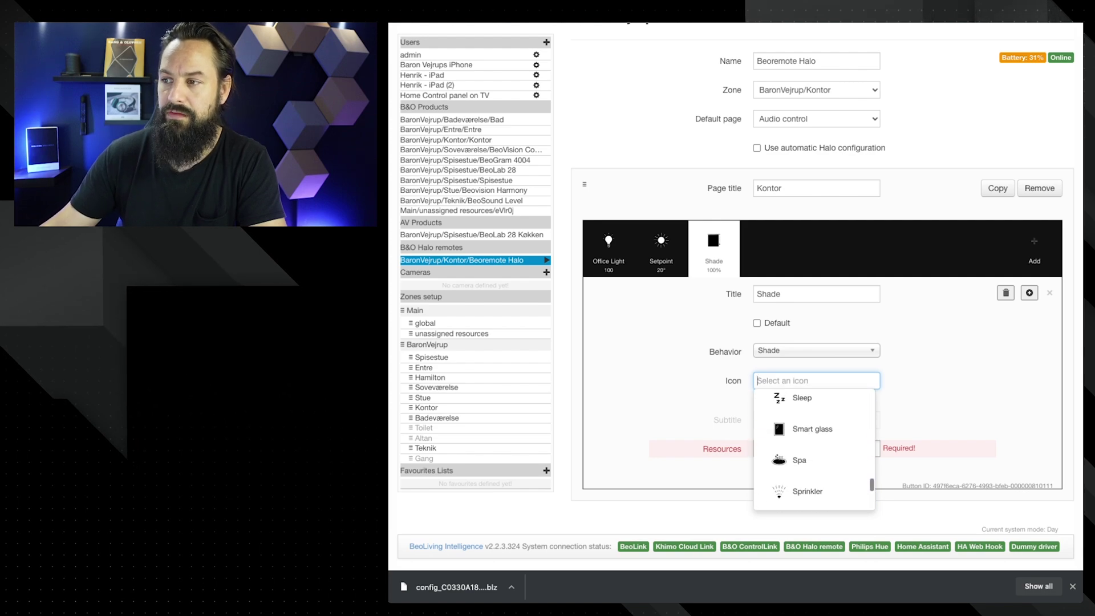
pyautogui.scroll(3, 815, 451)
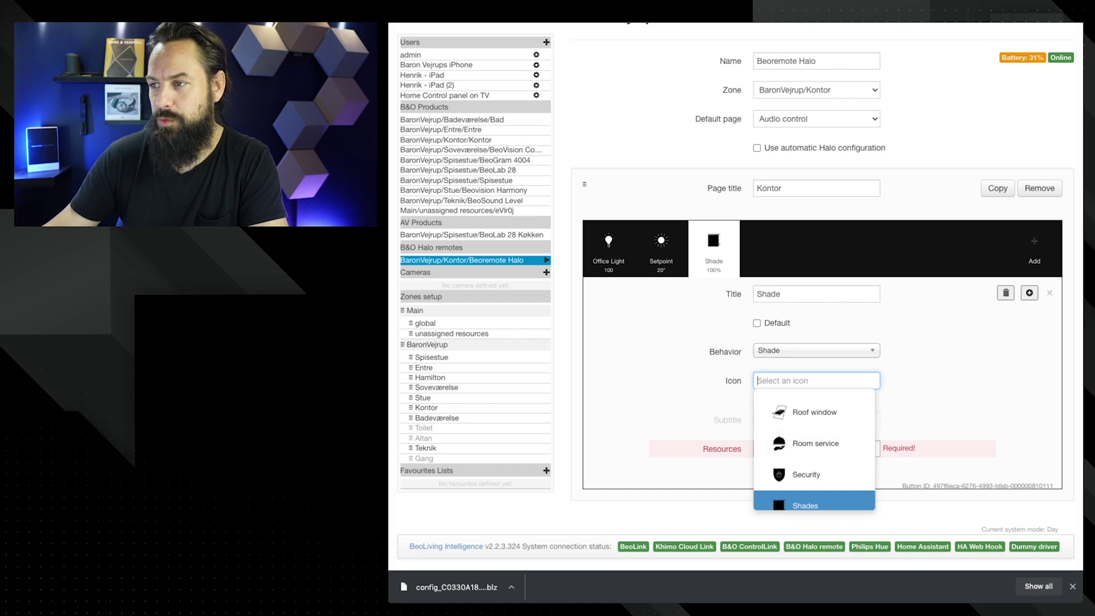
pyautogui.press('Return')
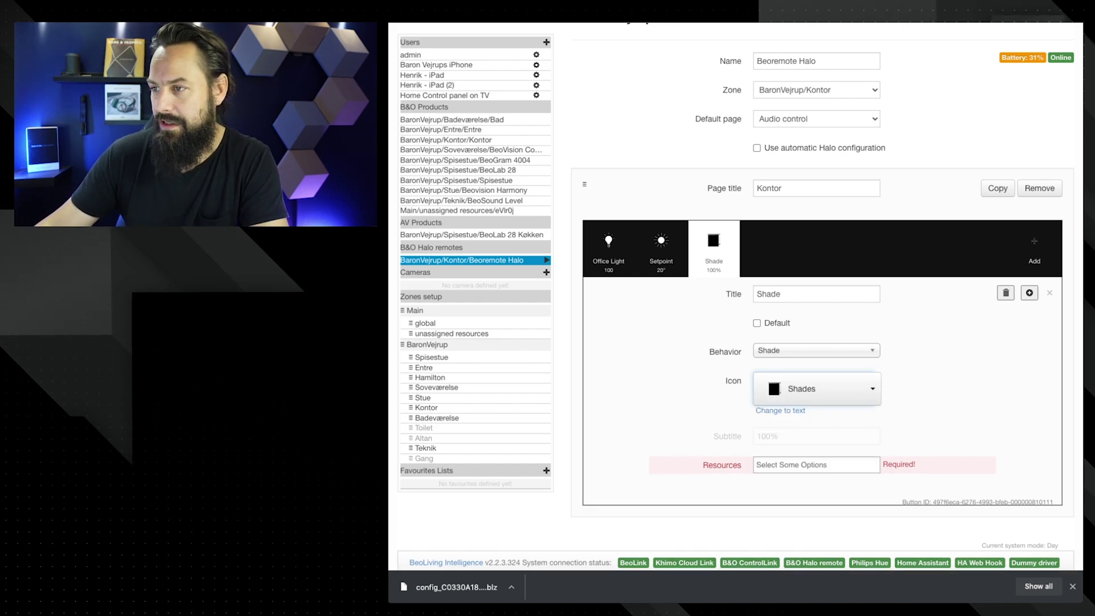
# Assign the Kontor/kontor 1 shade as the Office Shade button's resource
pyautogui.press('Tab')
pyautogui.press('Down')
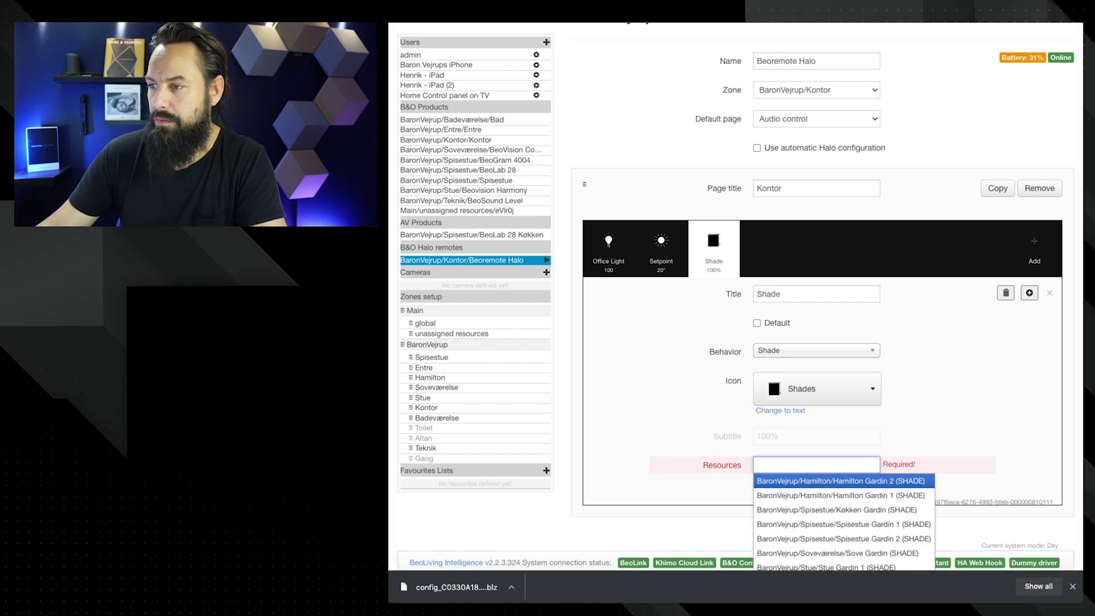
pyautogui.press('Down')
pyautogui.press('Down')
pyautogui.press('Down')
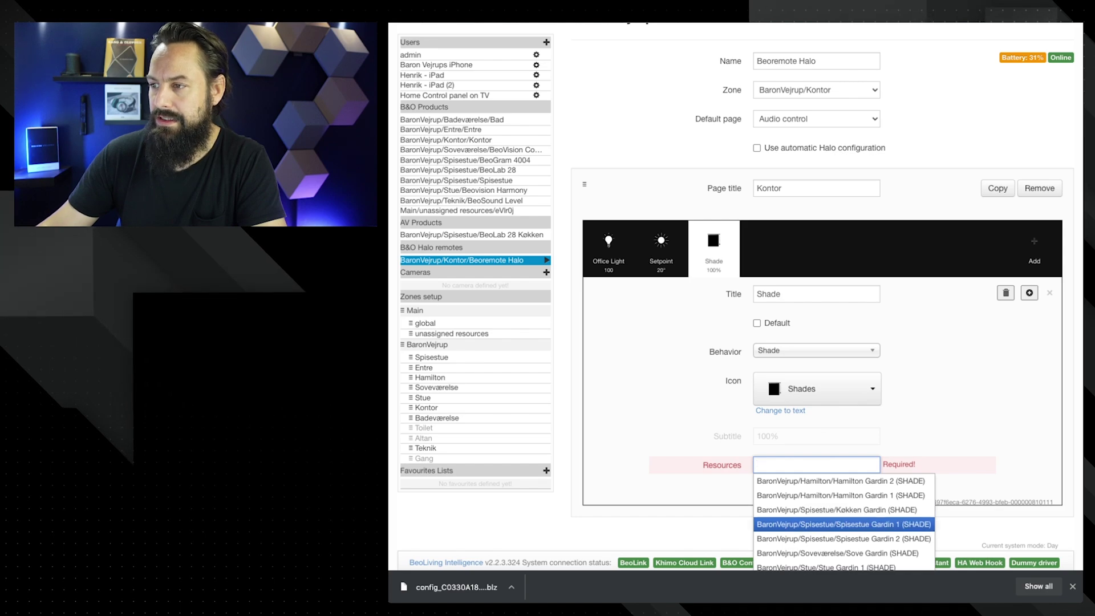
pyautogui.press('Down')
pyautogui.press('Down')
pyautogui.press('Down')
pyautogui.press('Down')
pyautogui.press('Down')
pyautogui.press('Down')
pyautogui.press('Down')
pyautogui.press('Down')
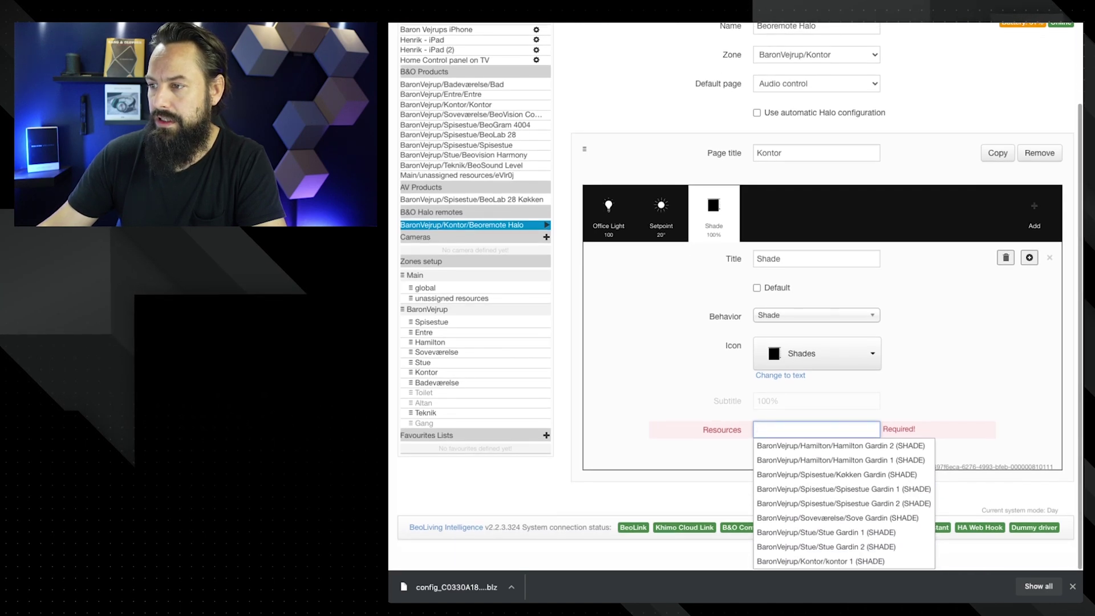
pyautogui.press('Return')
pyautogui.press('Tab')
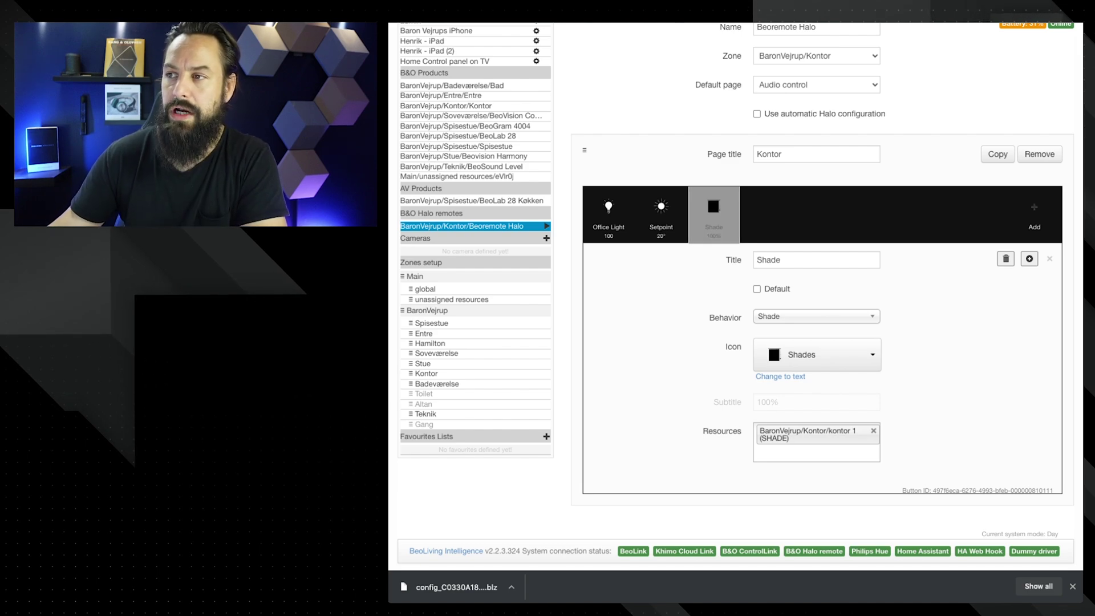
# Drag the Shade button ahead of Setpoint in the office Halo's button strip
pyautogui.moveTo(713, 211); pyautogui.dragTo(659, 214)
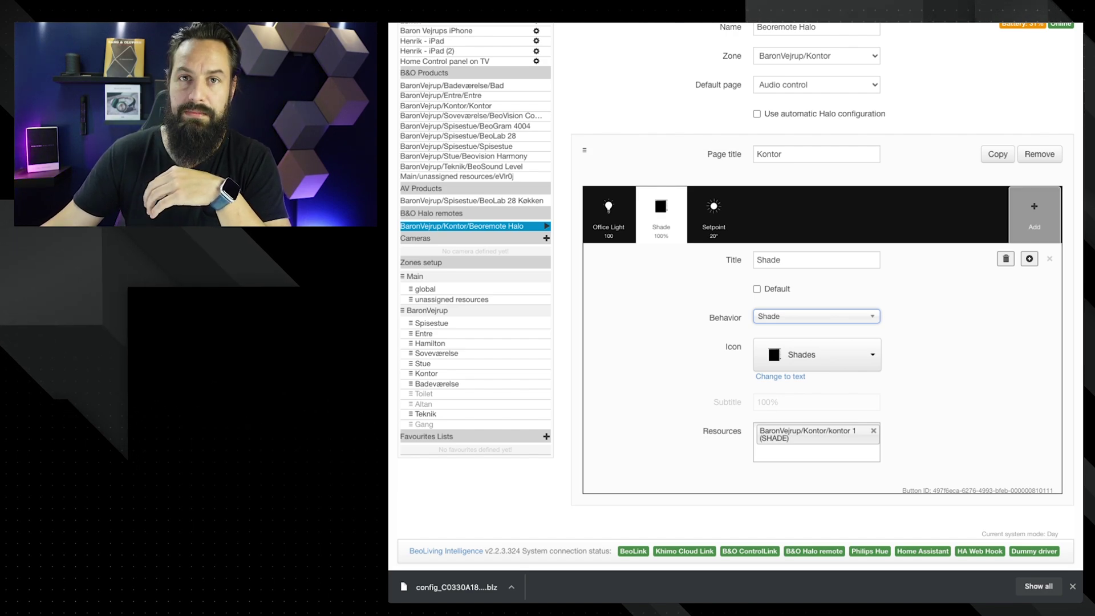
pyautogui.scroll(3, 736, 308)
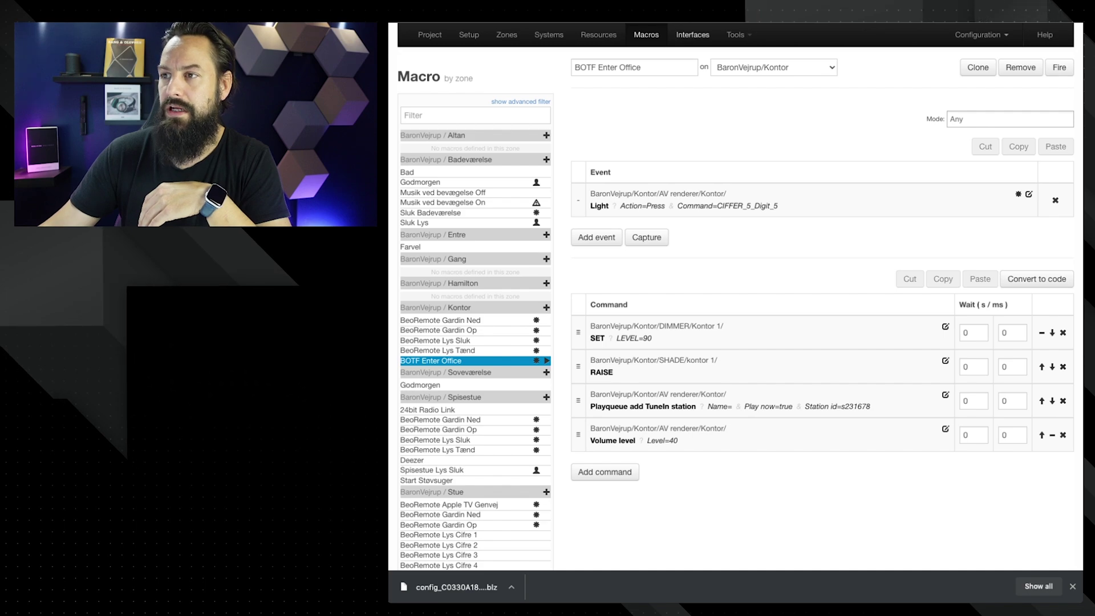
# Back on the office Halo page, add a fourth button titled 'BOTF Scene'
pyautogui.hotkey('alt', 'Left')
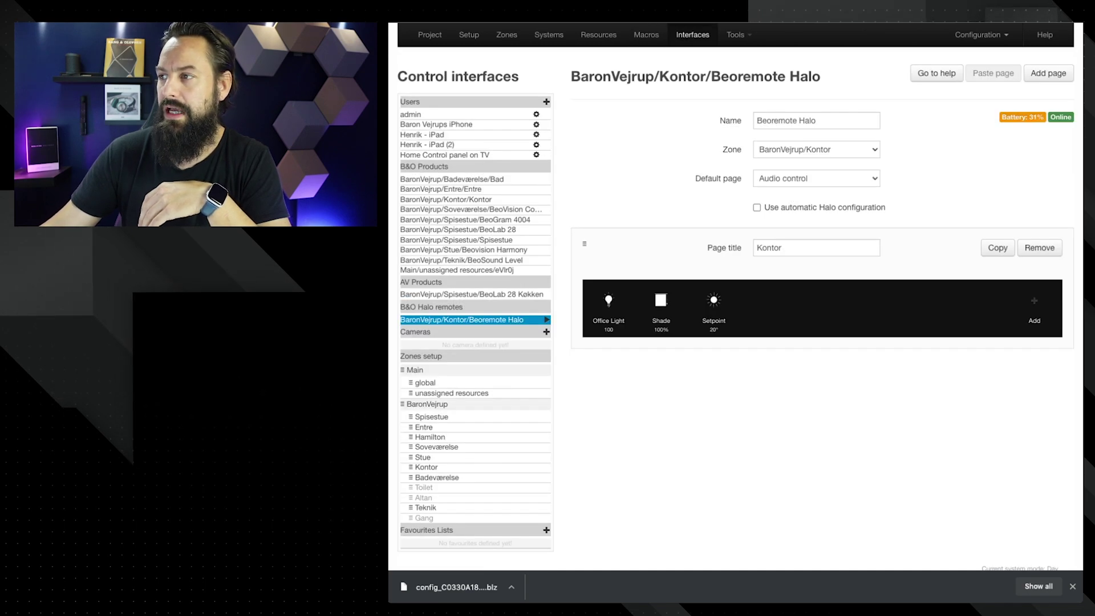
pyautogui.click(1035, 308)
pyautogui.click(816, 353)
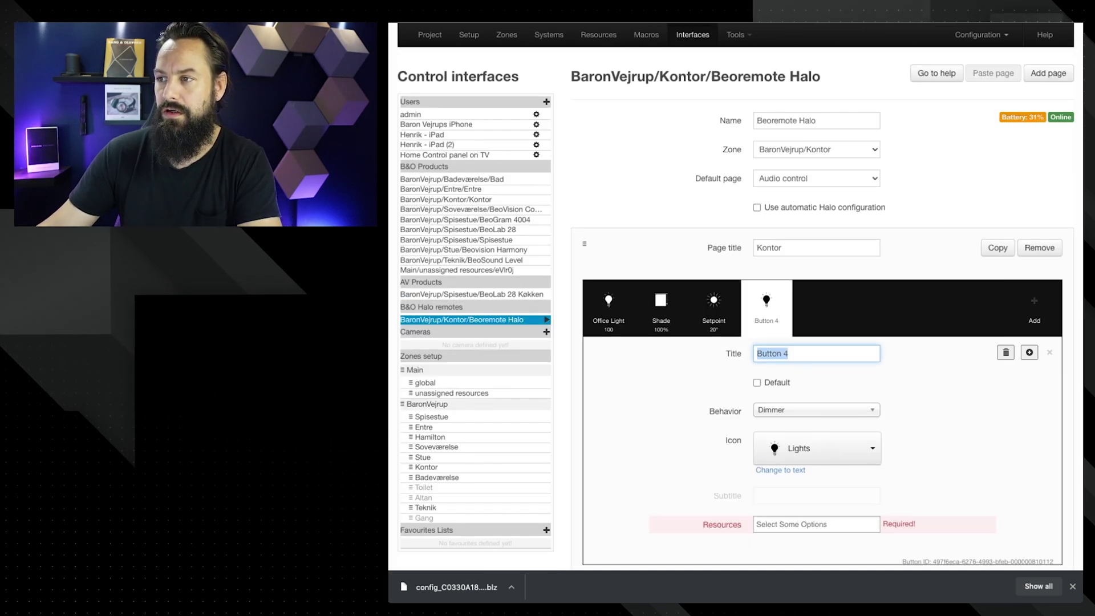
pyautogui.write('BOTF')
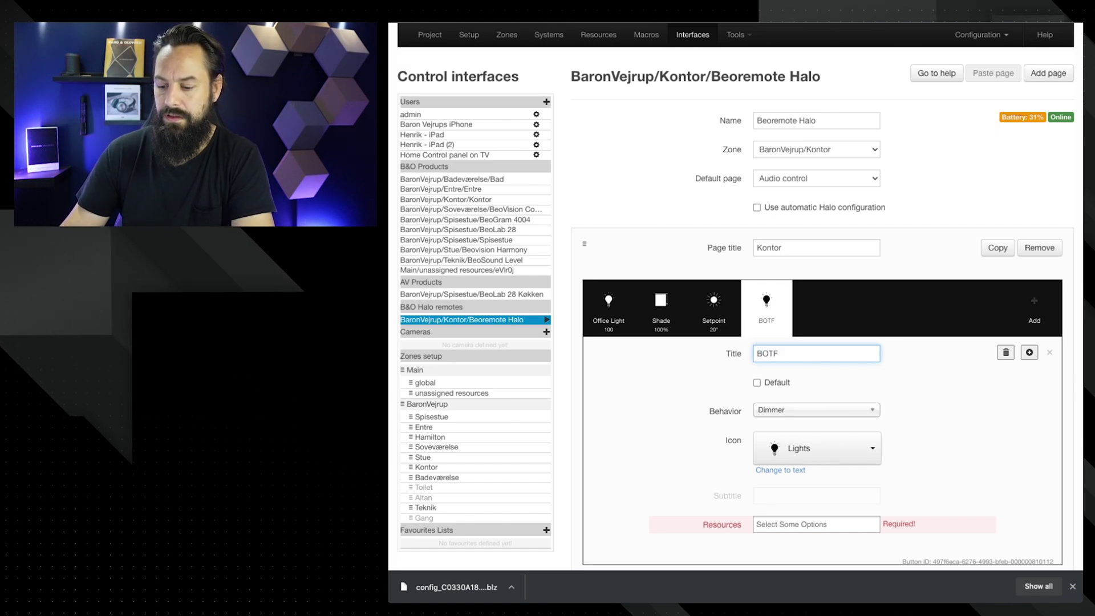
pyautogui.write('Scene')
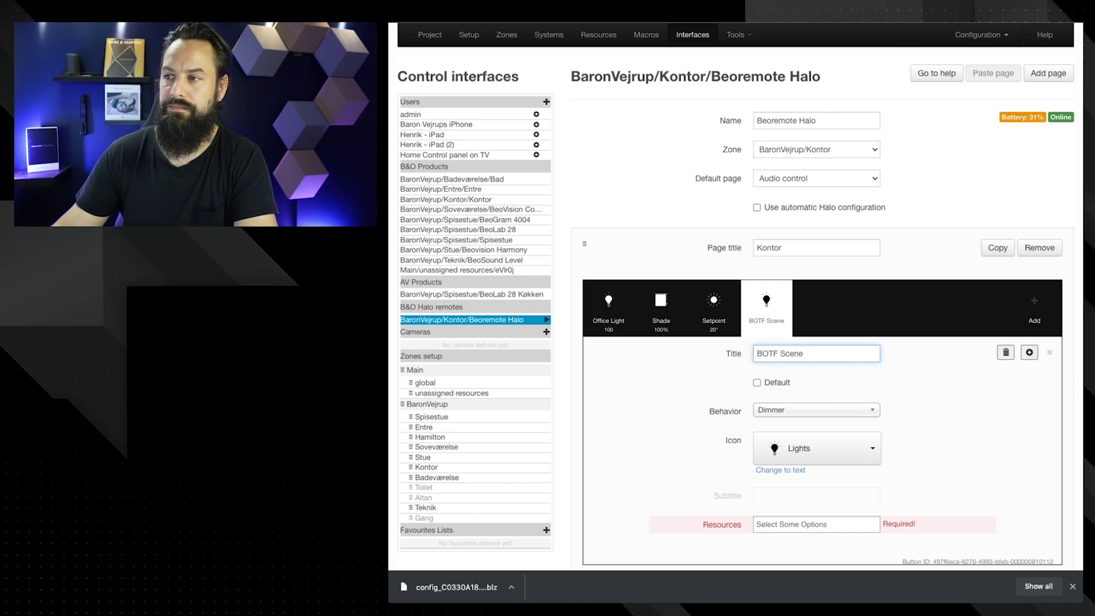
# Set the button's behaviour to Scene and enter the subtitle 'Welcome'
pyautogui.click(816, 410)
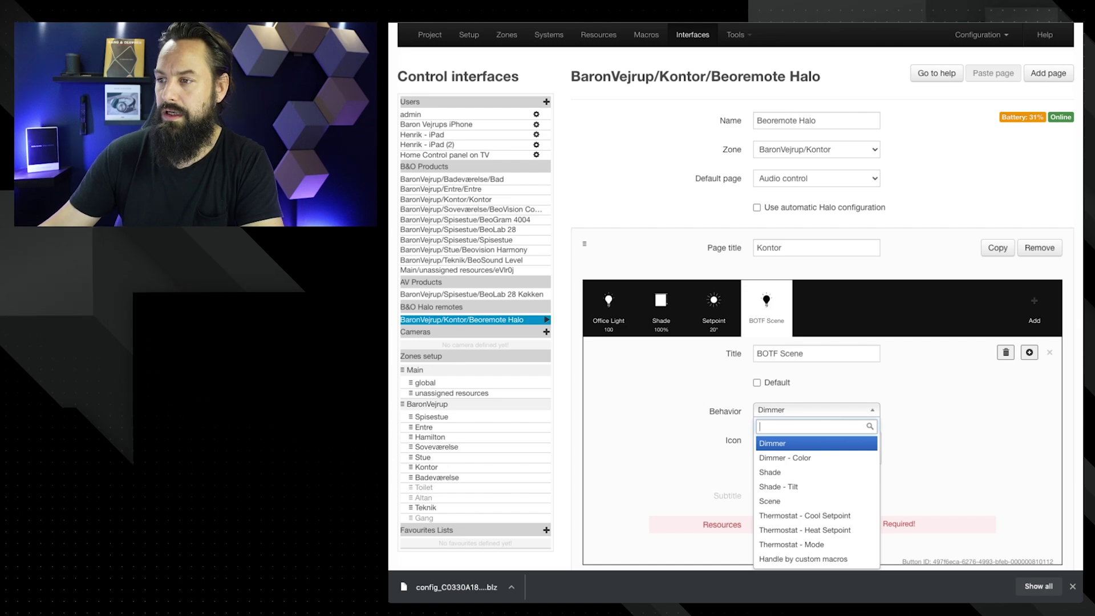
pyautogui.press('Down')
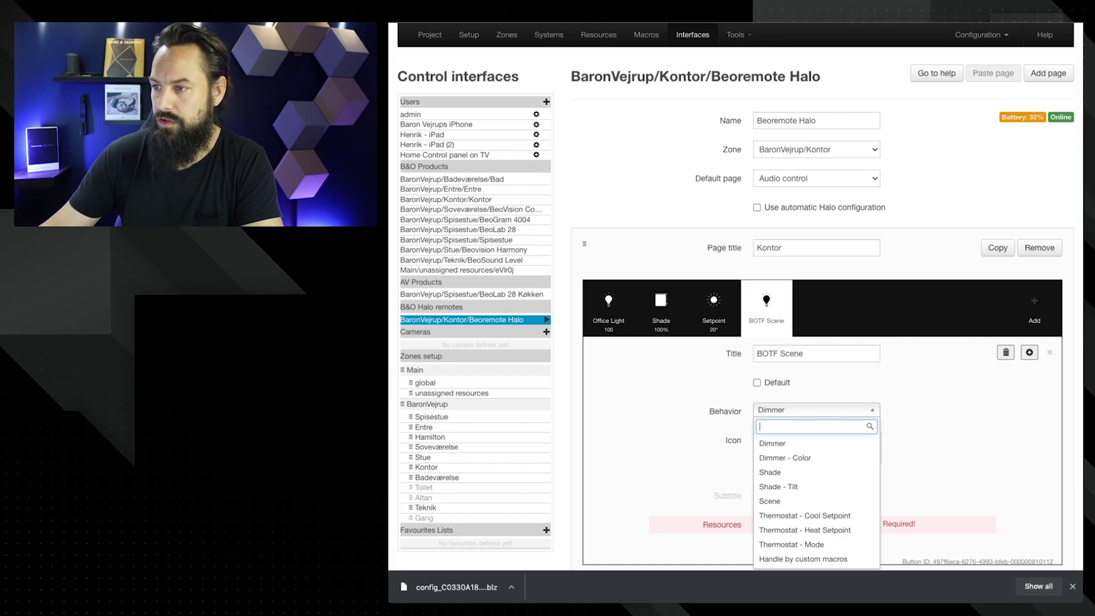
pyautogui.press('Return')
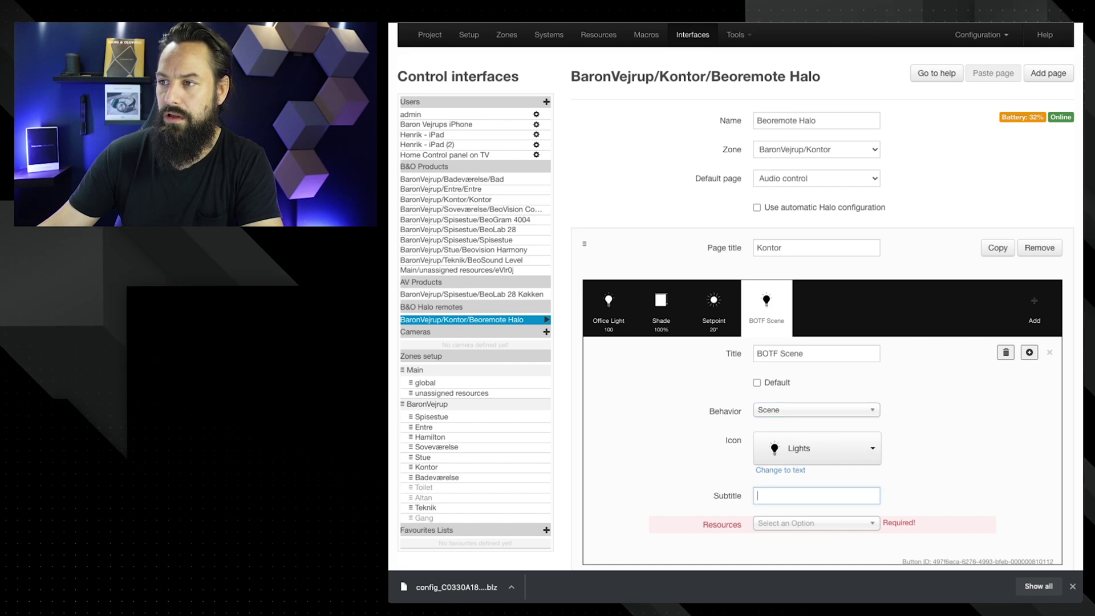
pyautogui.click(817, 496)
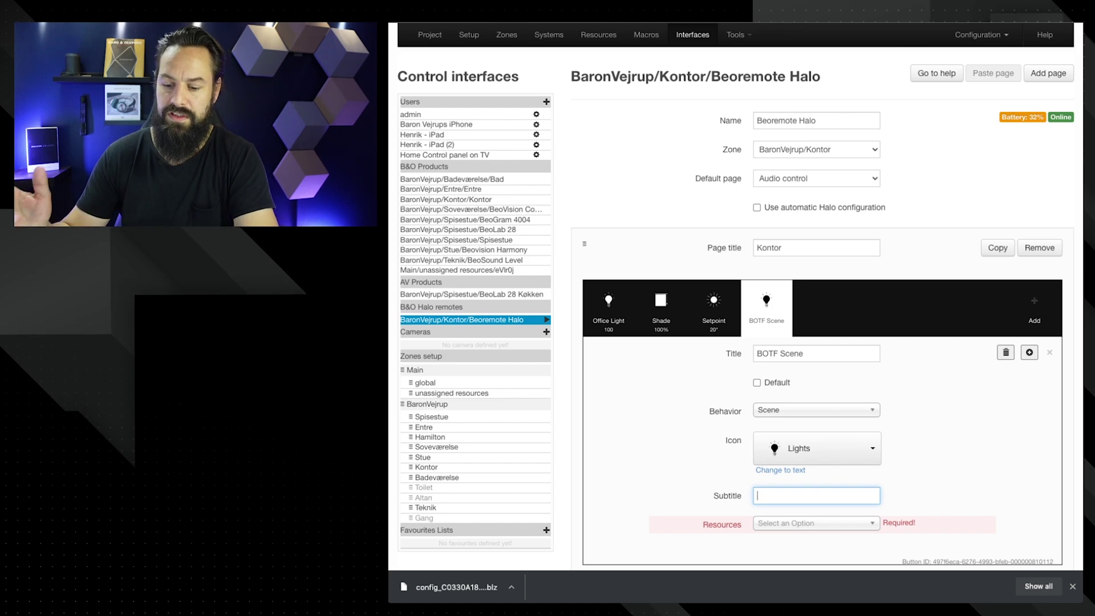
pyautogui.write('Wl')
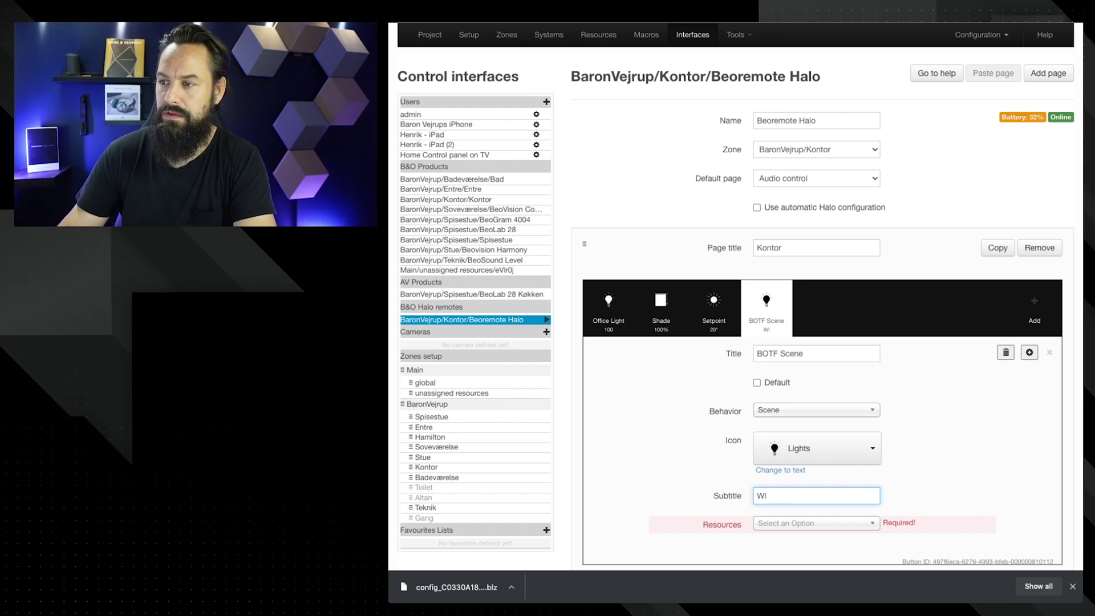
pyautogui.write('cocome')
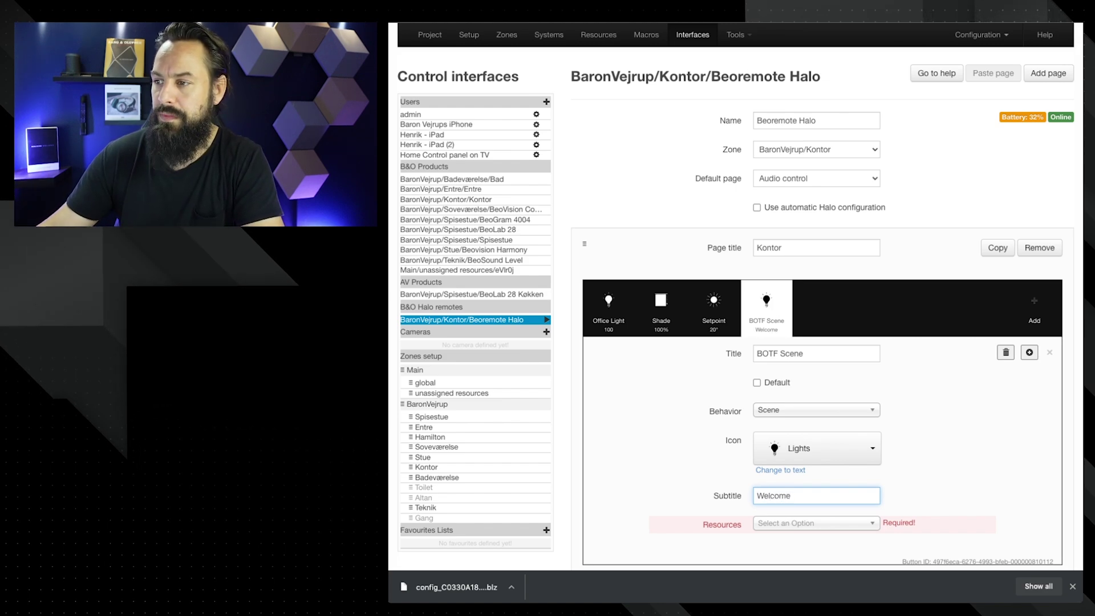
# Search 'BOT' in Resources and assign the BOTF Enter Office macro
pyautogui.click(816, 523)
pyautogui.scroll(-2, 816, 342)
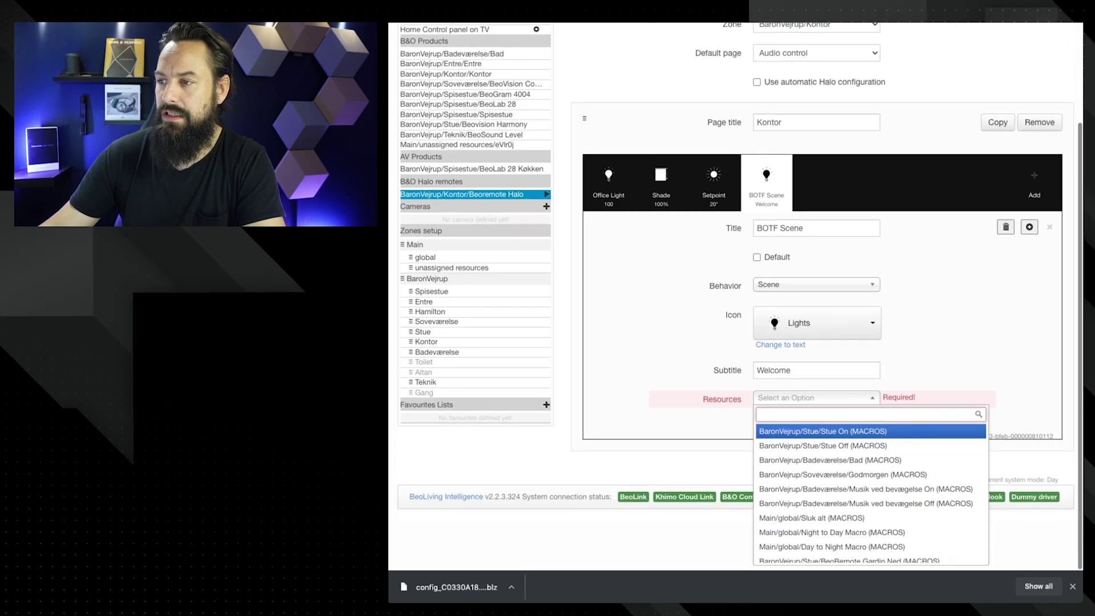
pyautogui.scroll(-1, 736, 297)
pyautogui.write('BOTF')
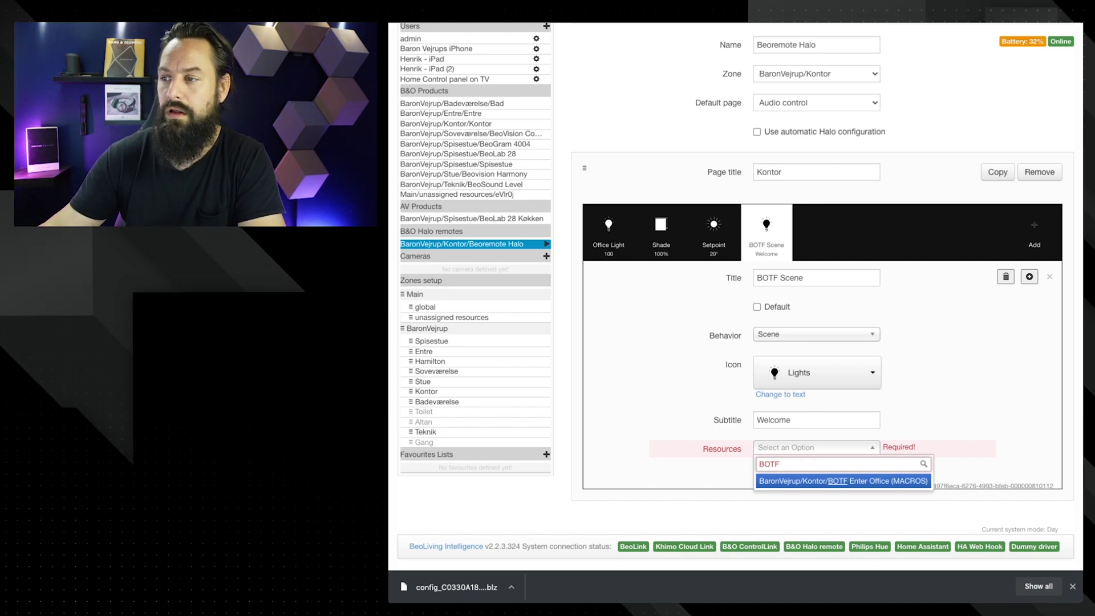
pyautogui.press('Return')
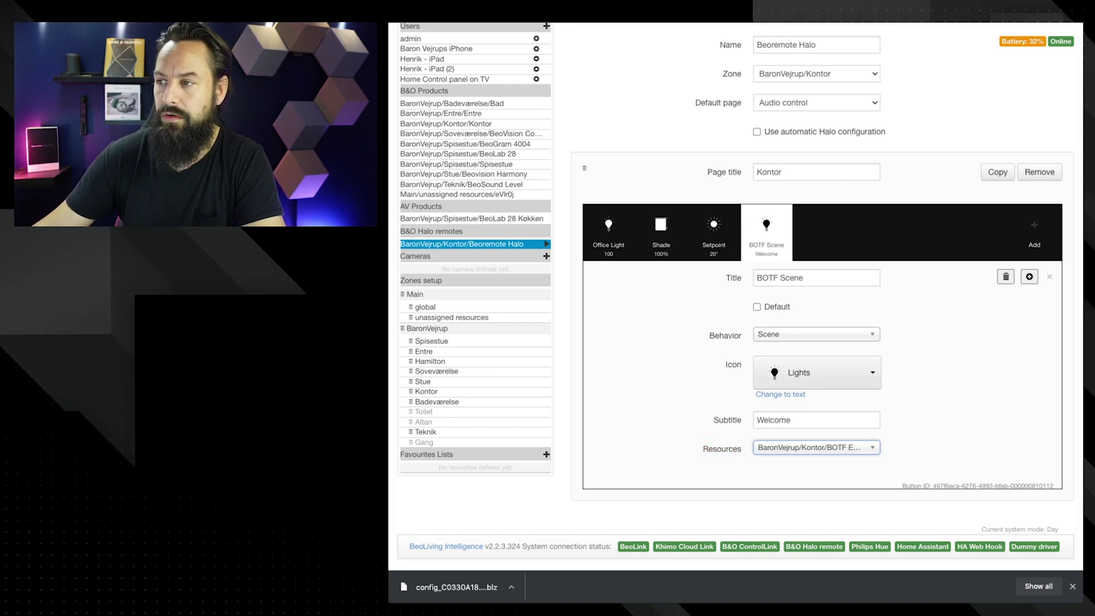
# Choose the Butler icon for the BOTF Scene button
pyautogui.click(816, 372)
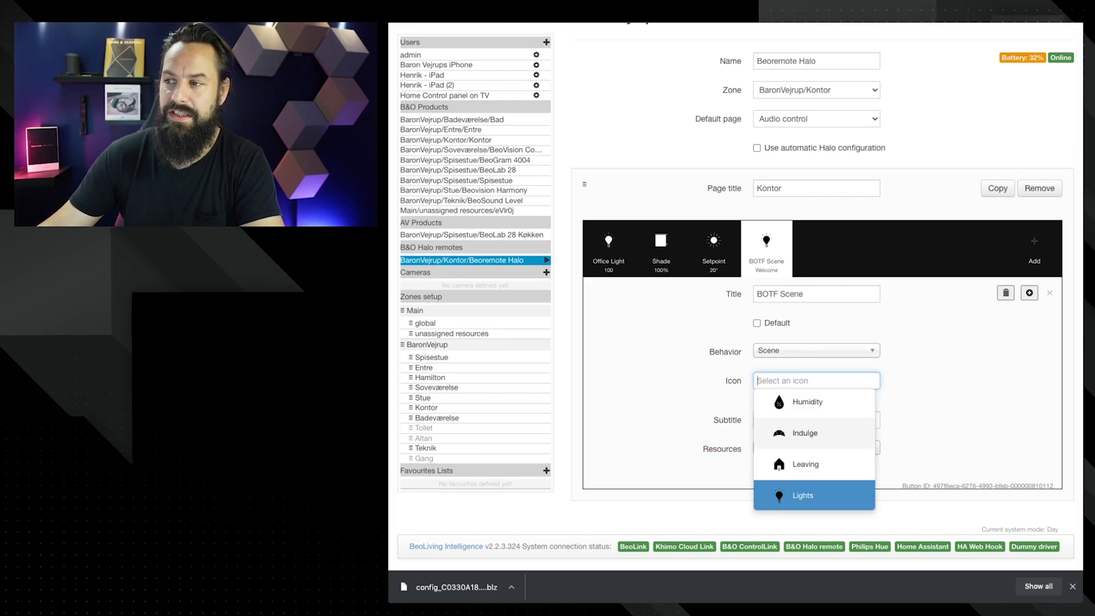
pyautogui.scroll(10, 814, 450)
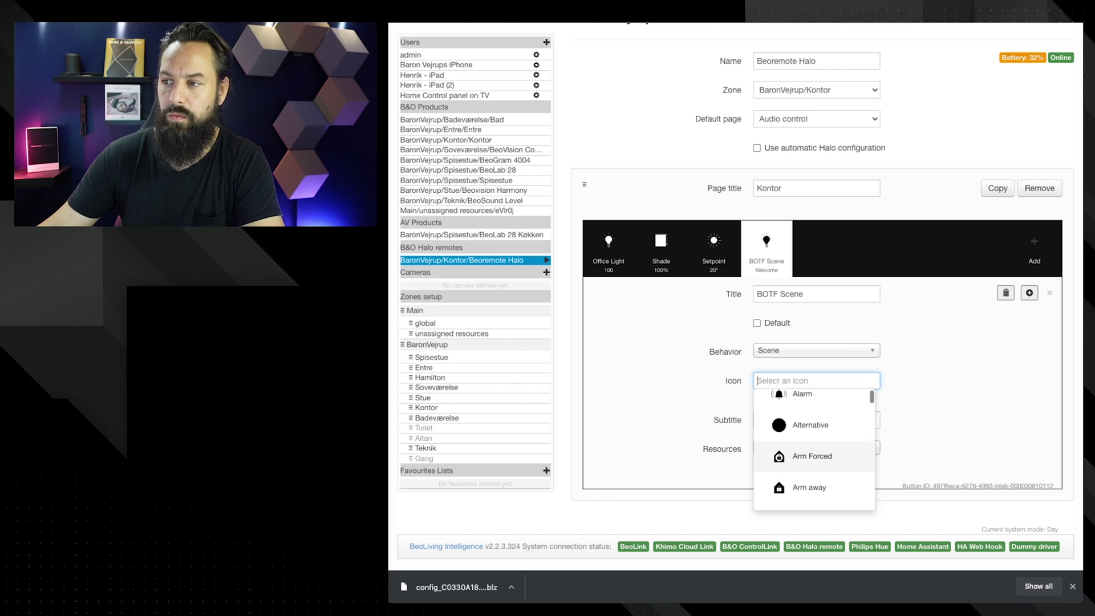
pyautogui.scroll(-4, 815, 451)
pyautogui.scroll(-3, 814, 450)
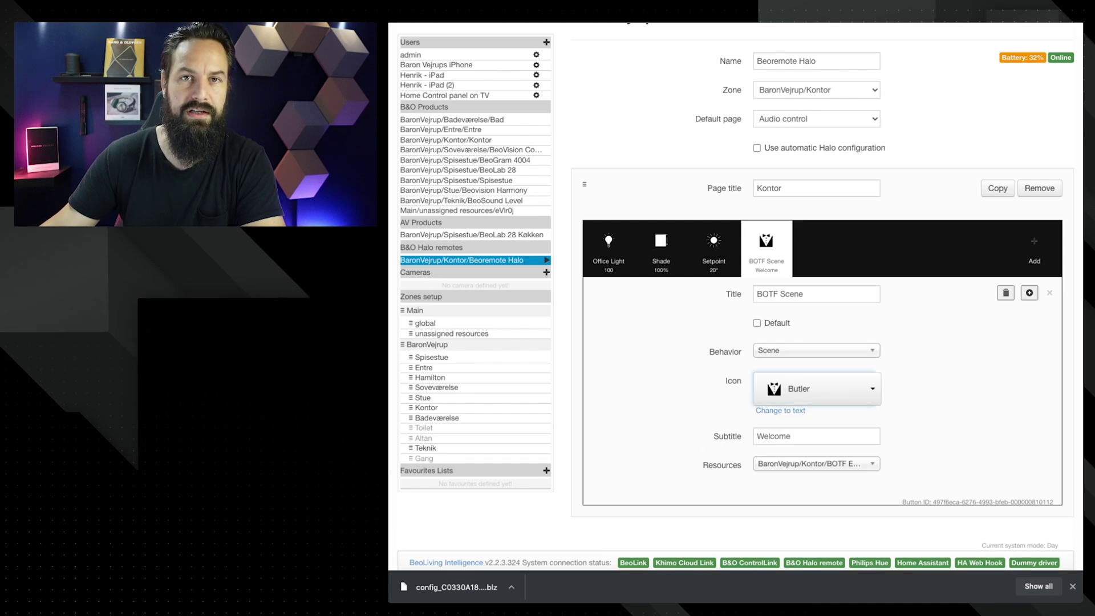
pyautogui.click(810, 429)
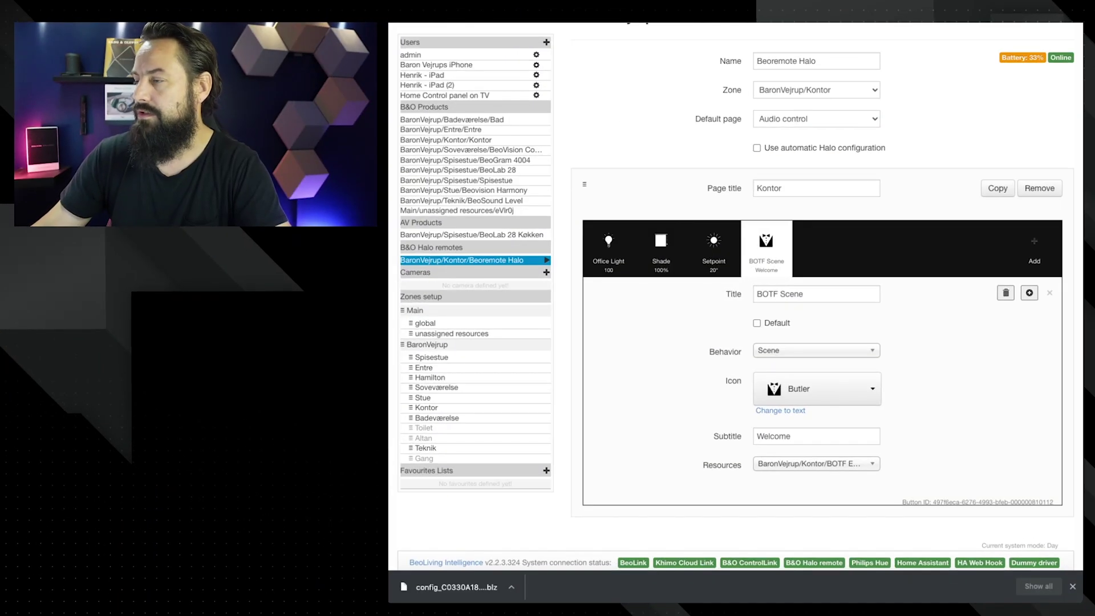
# Change the office Halo's Default page from Audio control to Kontor
pyautogui.scroll(1, 736, 285)
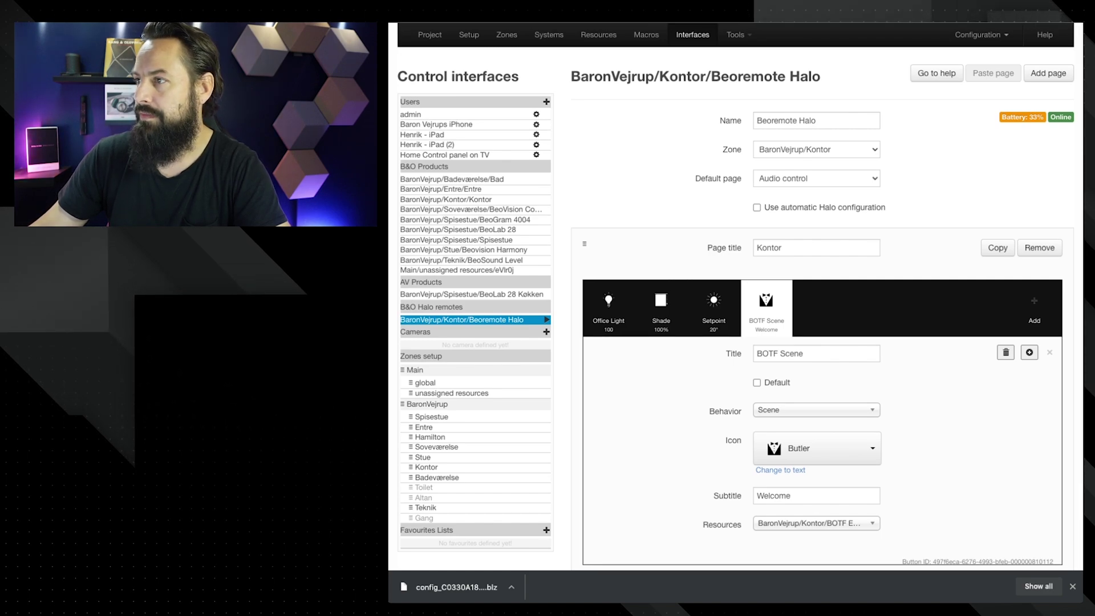
pyautogui.click(816, 178)
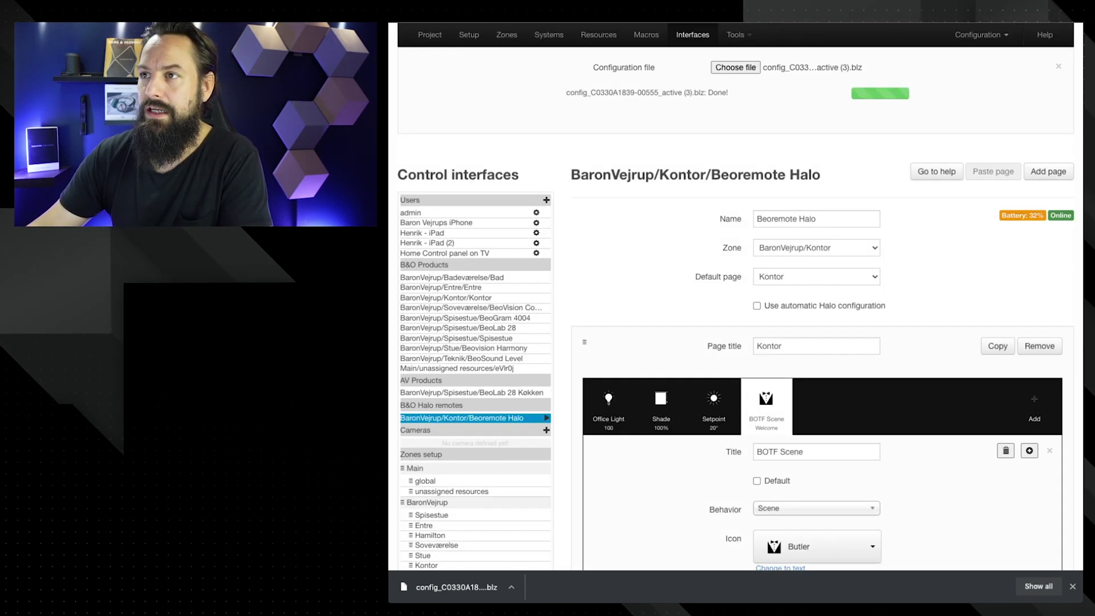
# Go to the Entre Beoremote Halo's interface settings and show its Velkommen Hjem button
pyautogui.click(598, 35)
pyautogui.click(693, 34)
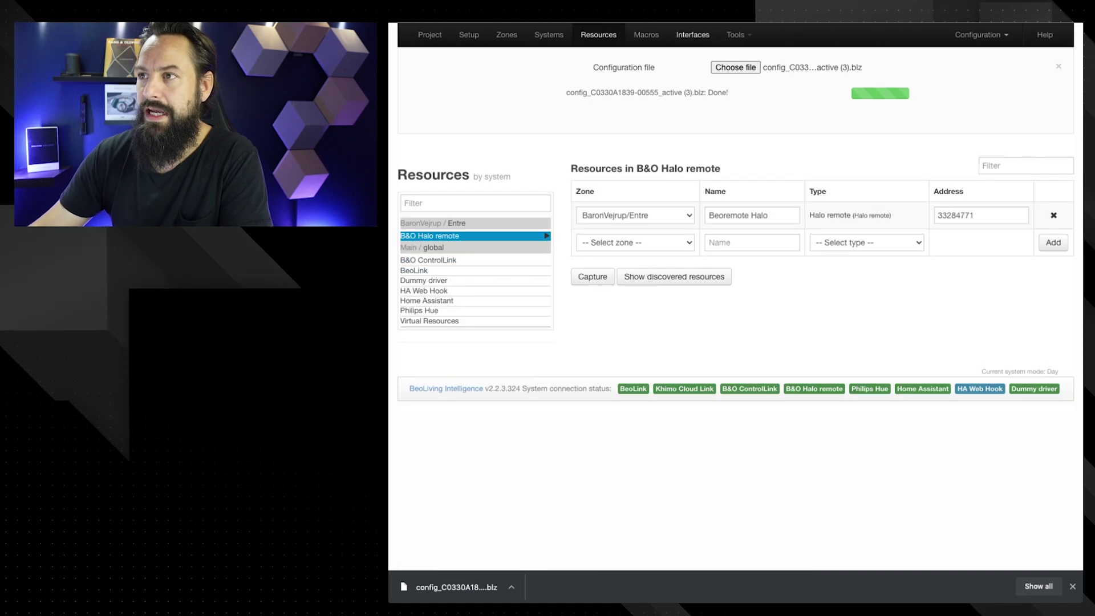
pyautogui.scroll(-2, 736, 313)
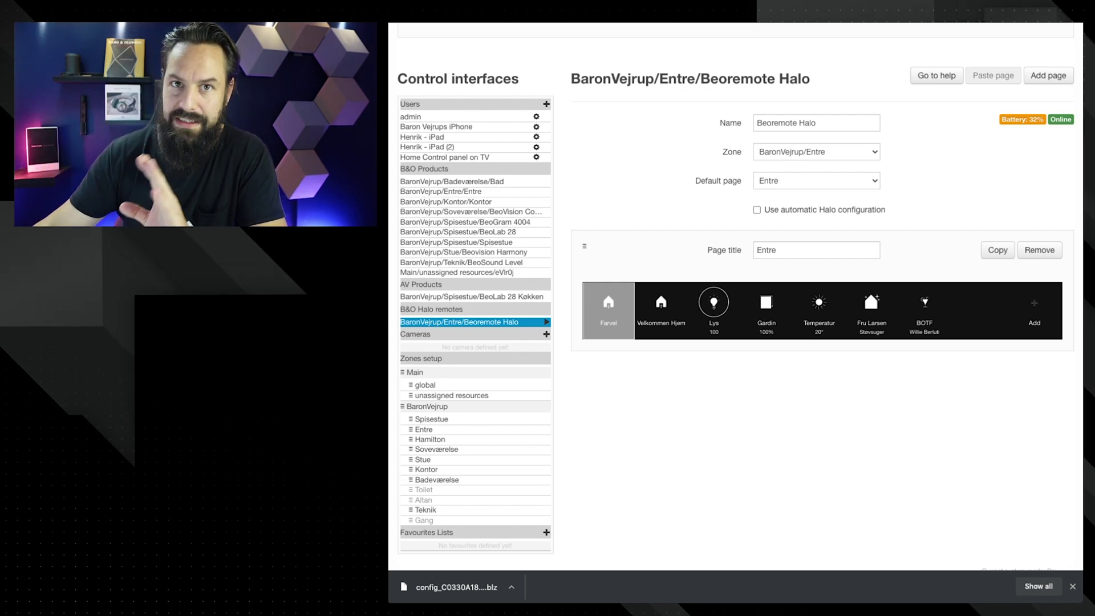
pyautogui.click(661, 311)
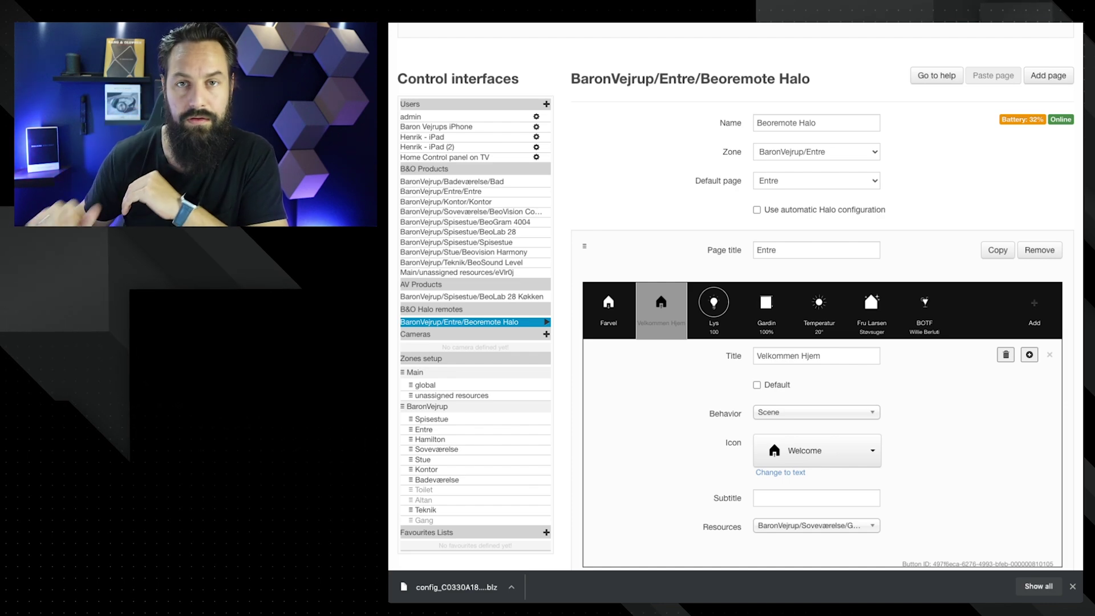
# Review the Entre page's Lys, Gardin and Temperatur button settings in turn
pyautogui.click(714, 311)
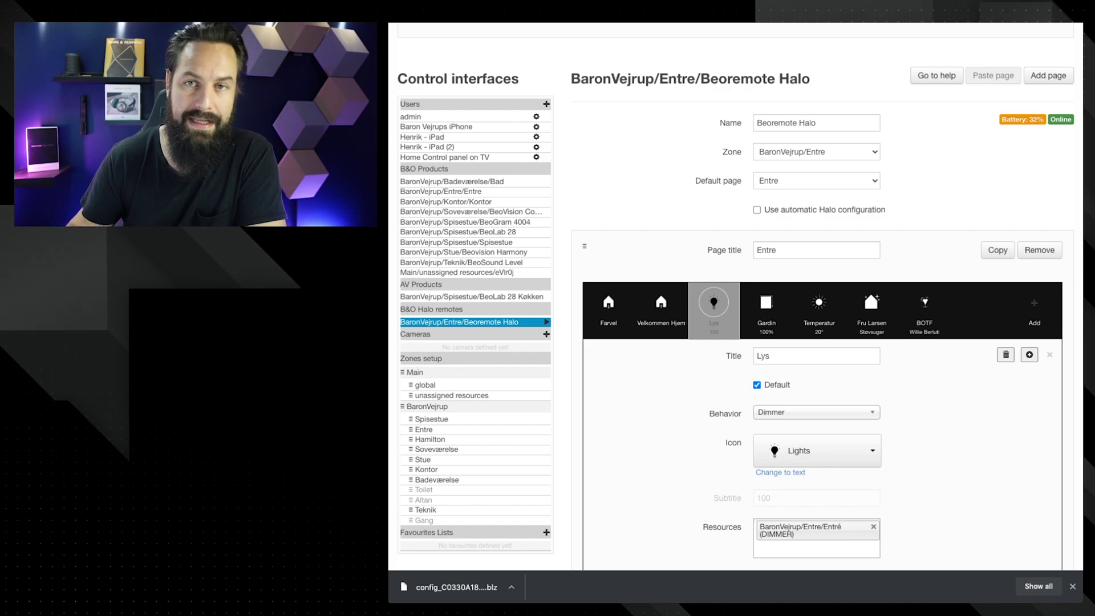
pyautogui.click(766, 308)
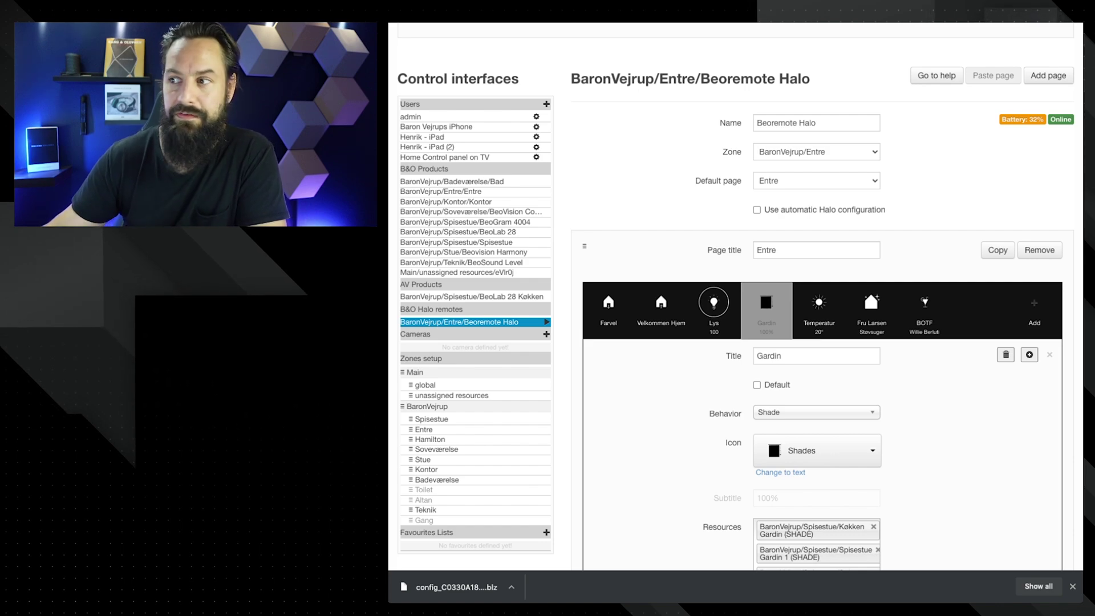
pyautogui.click(820, 311)
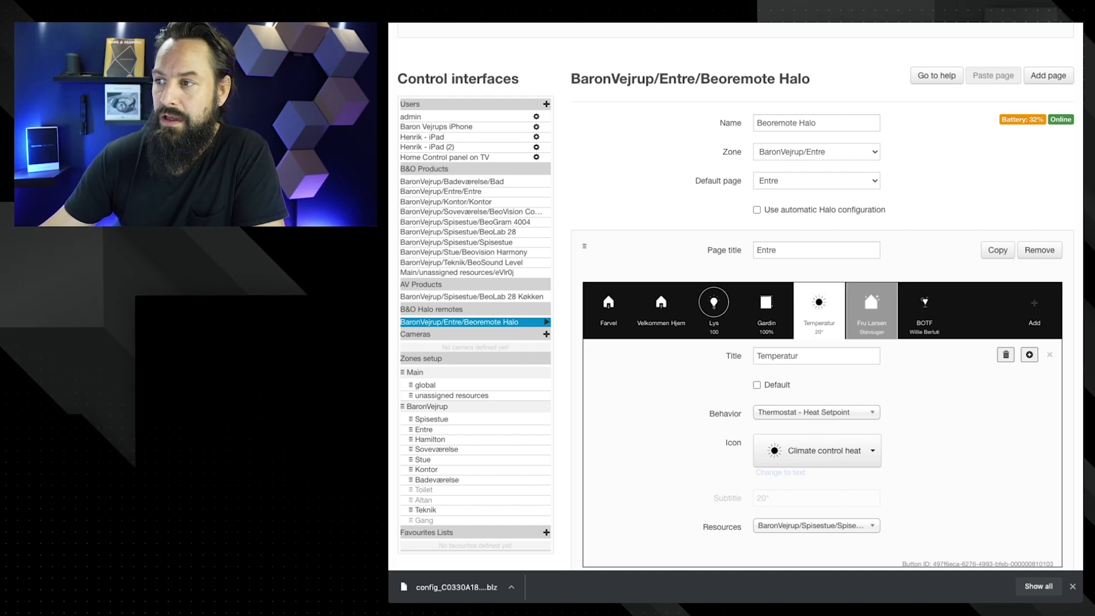
# Review the Fru Larsen scene button, then show the BOTF button's settings
pyautogui.click(872, 310)
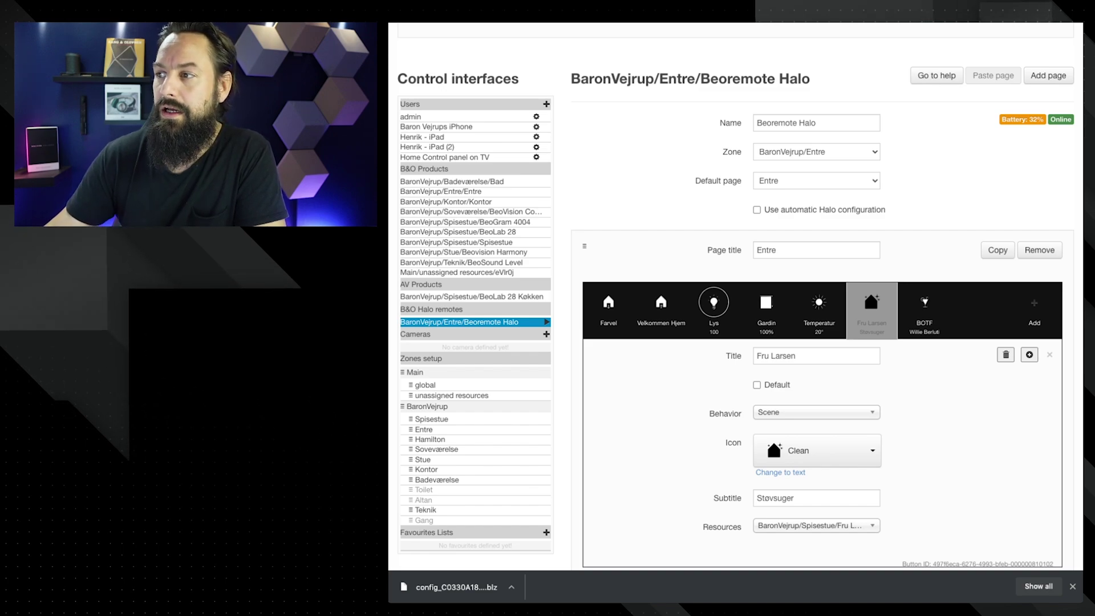
pyautogui.click(925, 311)
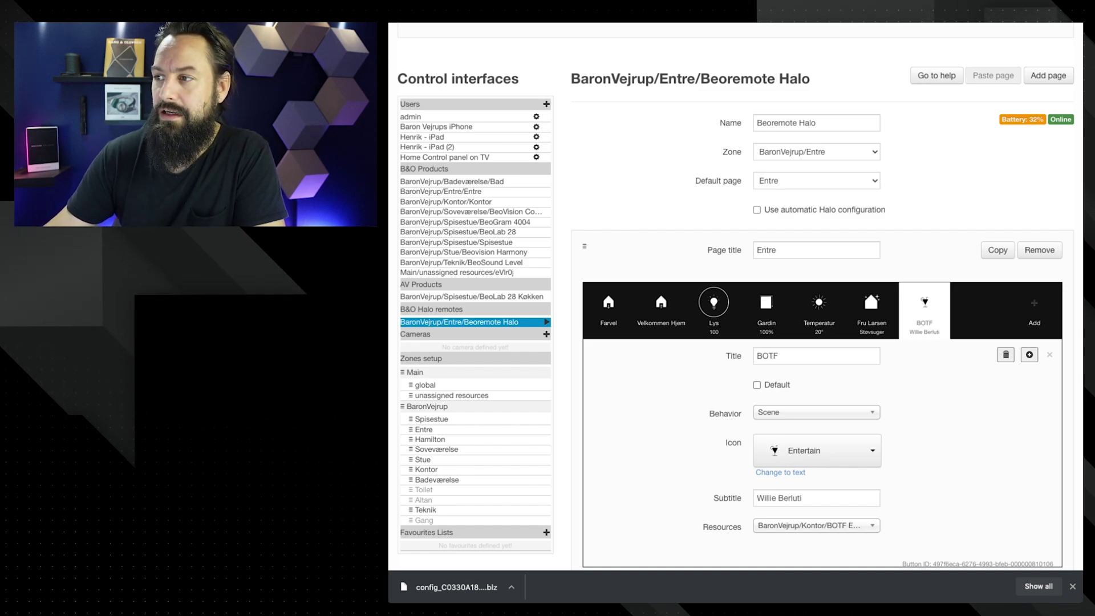
pyautogui.click(1006, 354)
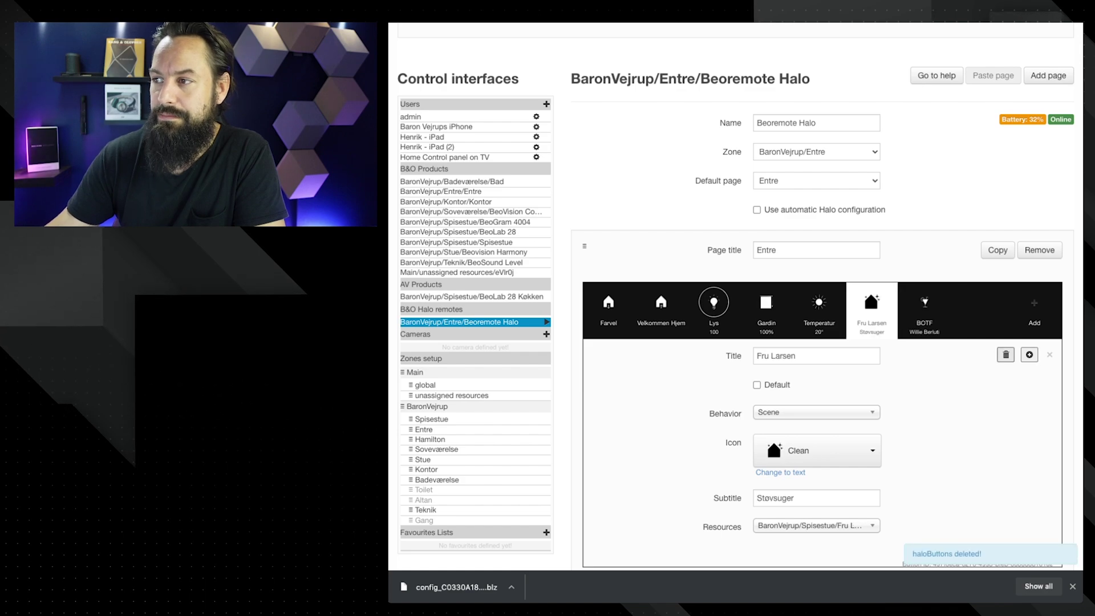